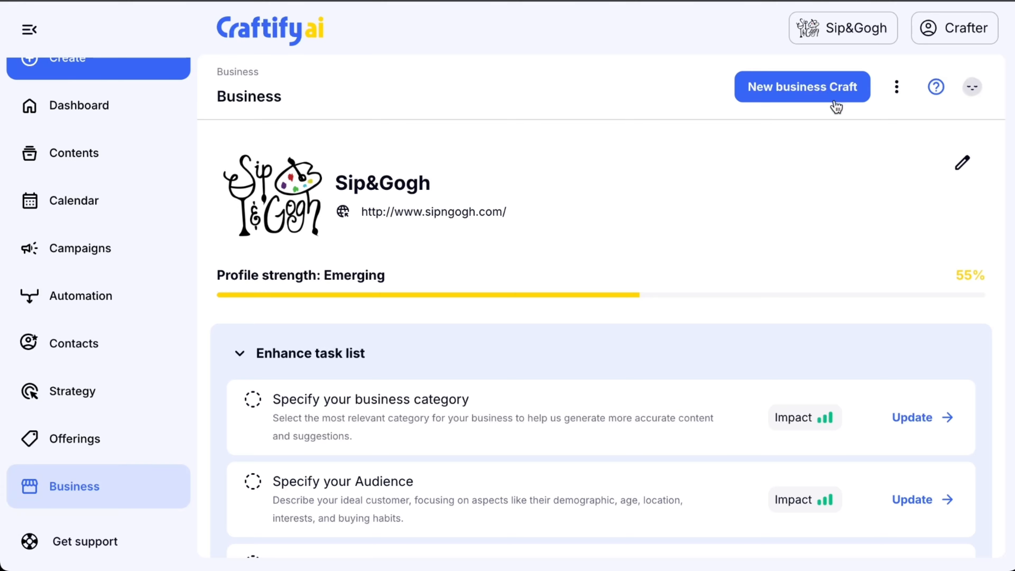
Step: Start a new Competitor Research craft for the business and submit dickblick.com as the domain to research
{"action": "left_click", "coordinate": [817, 92]}
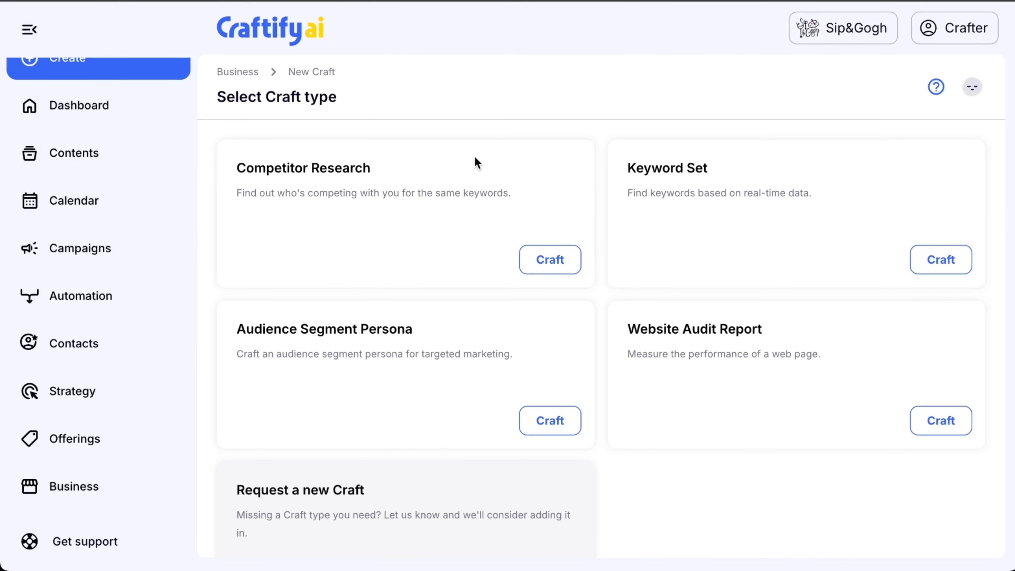
{"action": "left_click", "coordinate": [535, 259]}
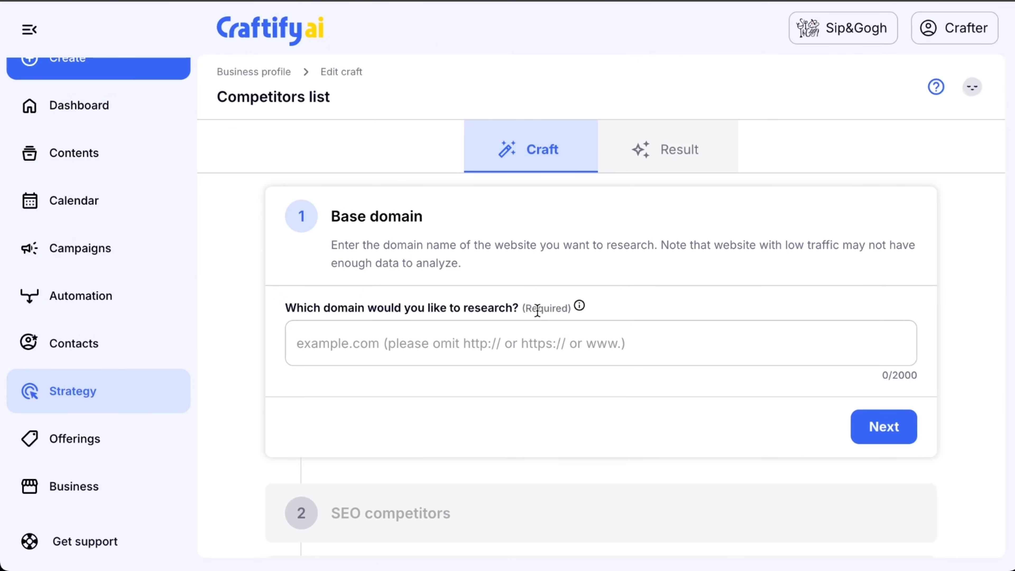
{"action": "scroll", "coordinate": [537, 311], "scroll_direction": "down", "scroll_amount": 1}
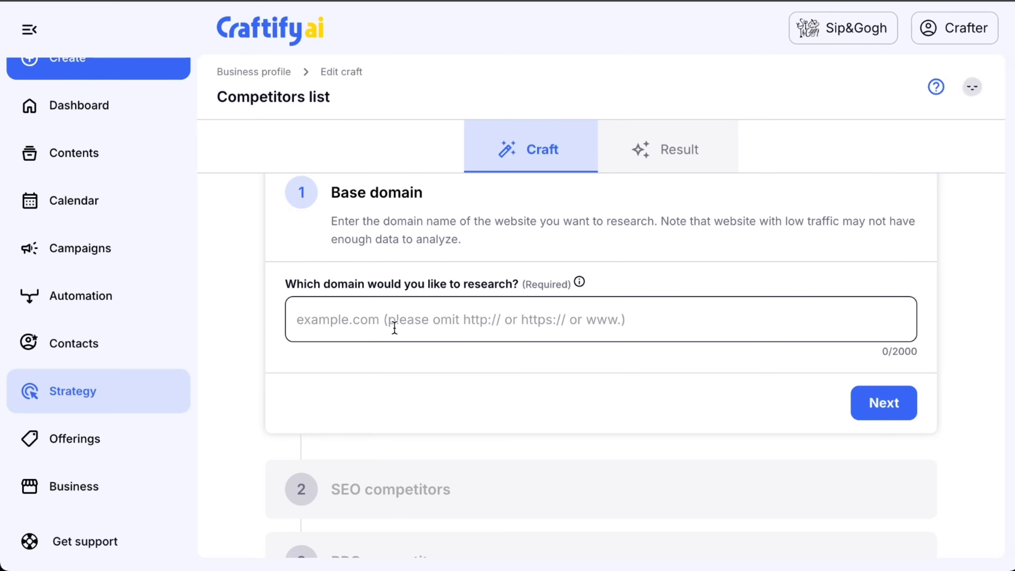
{"action": "scroll", "coordinate": [475, 376], "scroll_direction": "down", "scroll_amount": 2}
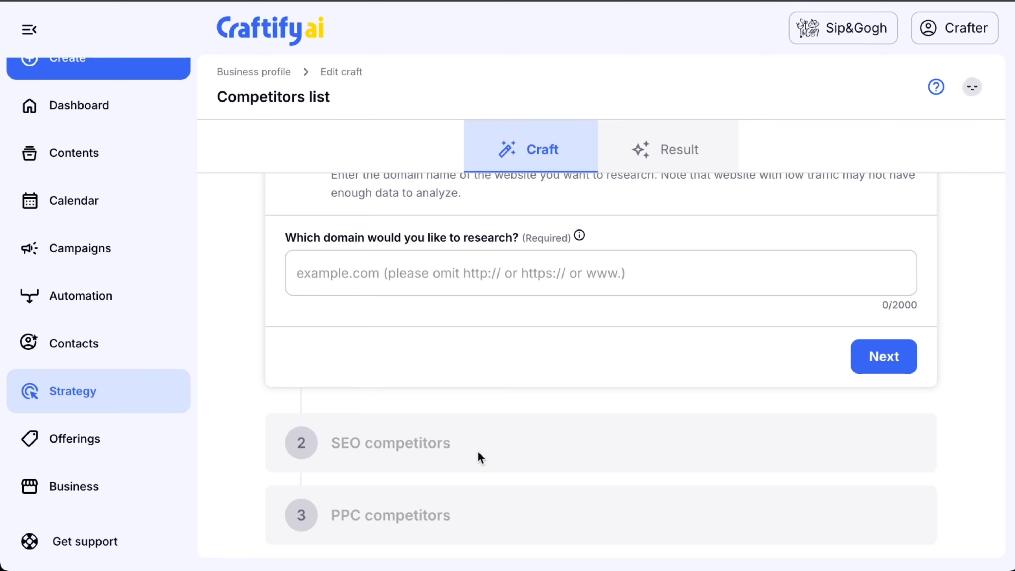
{"action": "scroll", "coordinate": [478, 456], "scroll_direction": "up", "scroll_amount": 3}
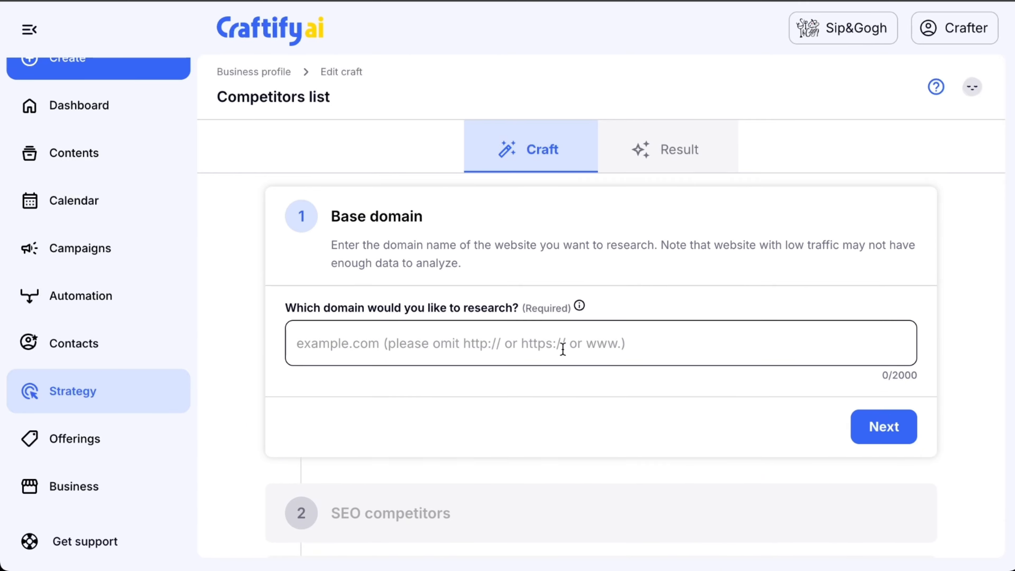
{"action": "left_click", "coordinate": [507, 349]}
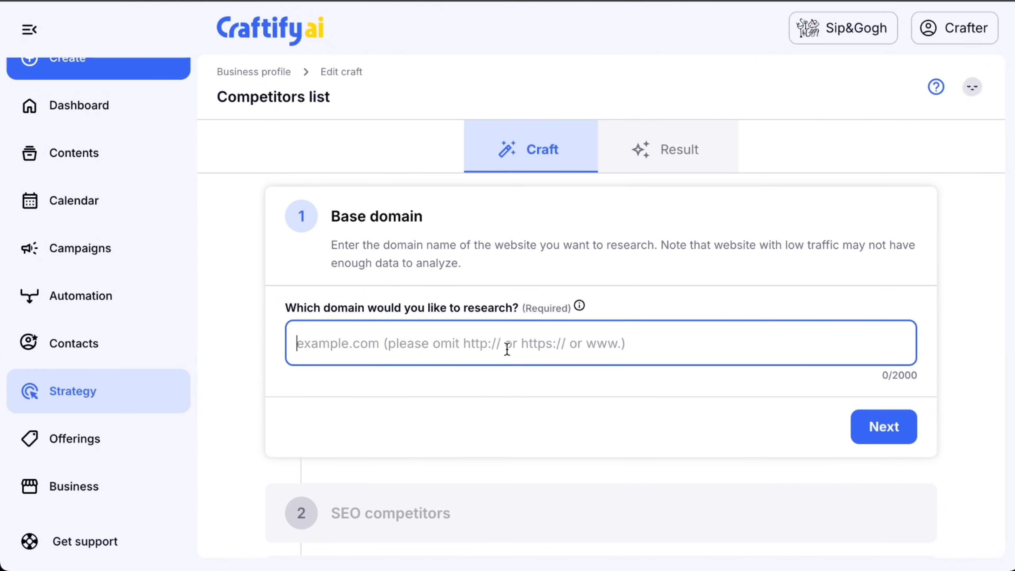
{"action": "type", "text": "dickblick.com"}
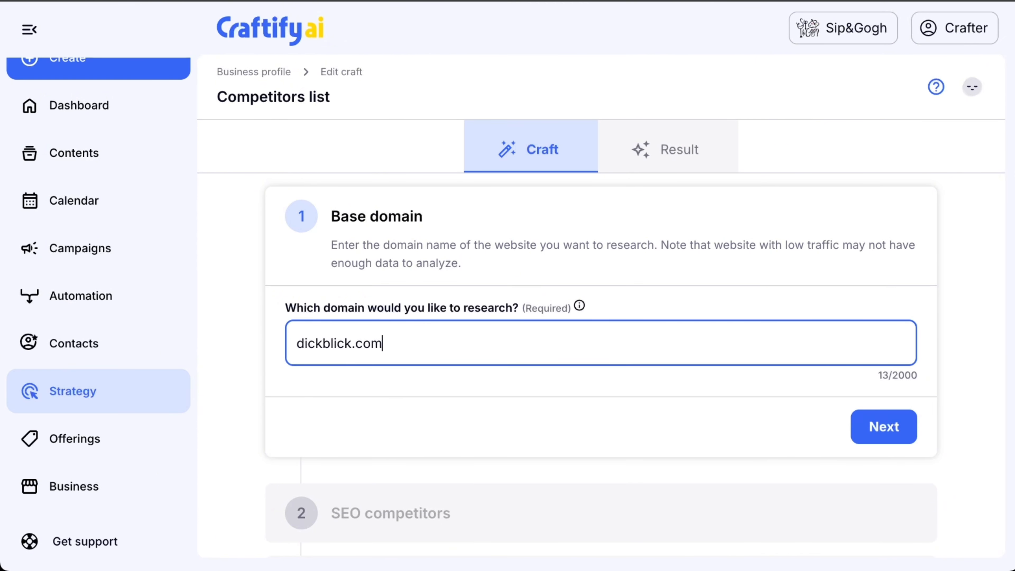
{"action": "left_click", "coordinate": [884, 428]}
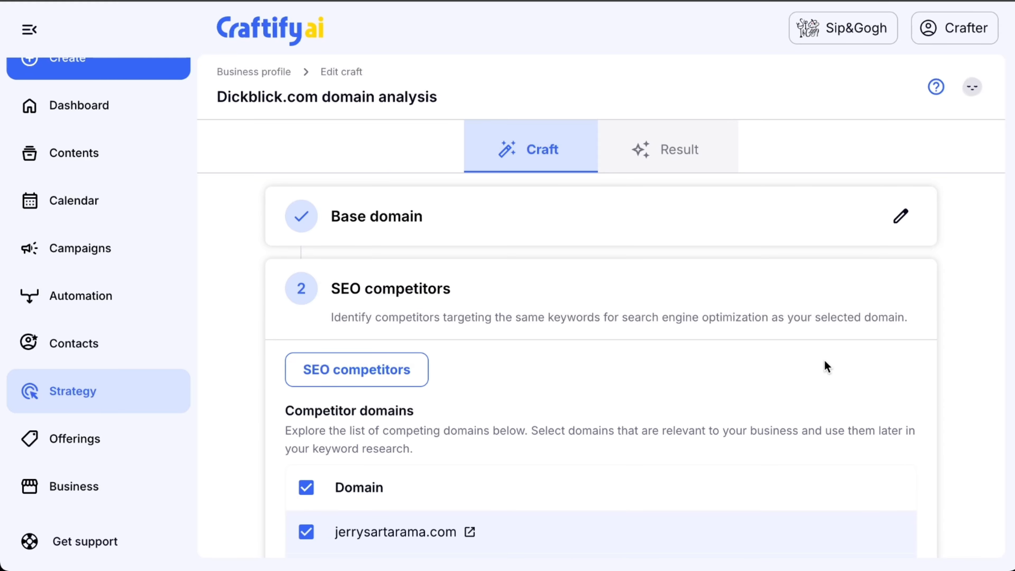
Step: Review the full list of competitor domains in the SEO competitors section
{"action": "scroll", "coordinate": [827, 367], "scroll_direction": "down", "scroll_amount": 3}
{"action": "scroll", "coordinate": [827, 367], "scroll_direction": "up", "scroll_amount": 2}
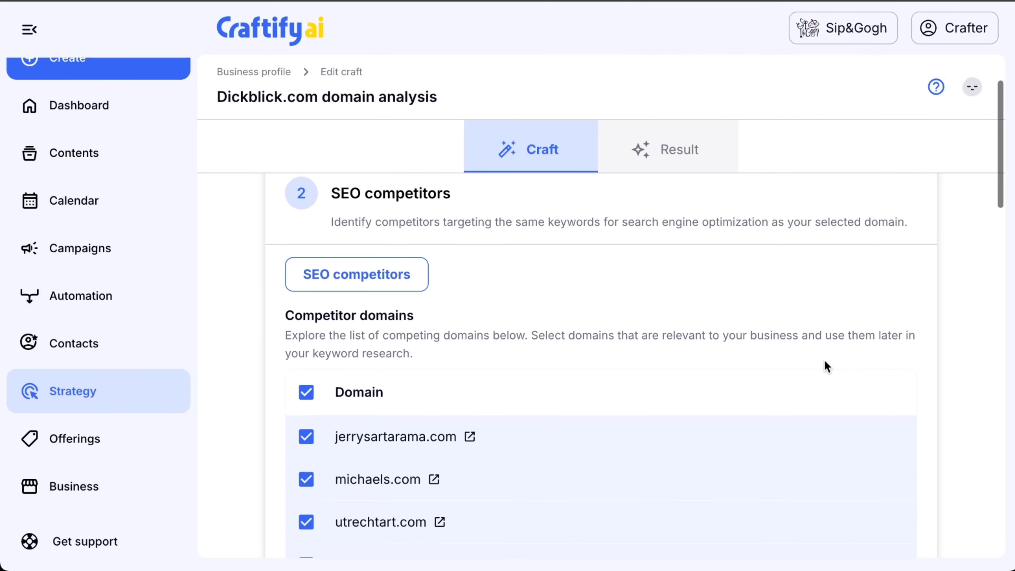
{"action": "scroll", "coordinate": [826, 367], "scroll_direction": "up", "scroll_amount": 1}
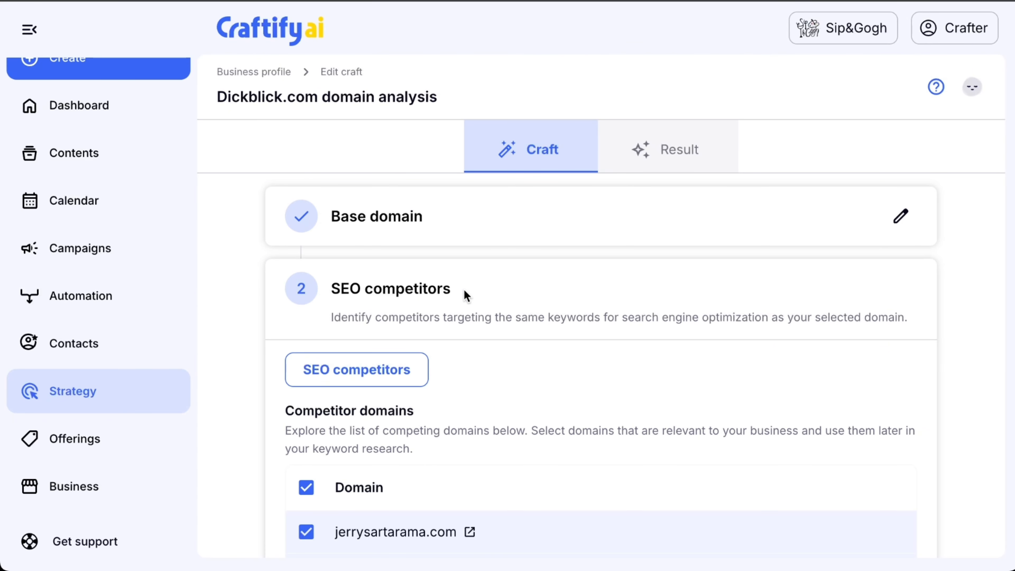
{"action": "scroll", "coordinate": [466, 295], "scroll_direction": "down", "scroll_amount": 5}
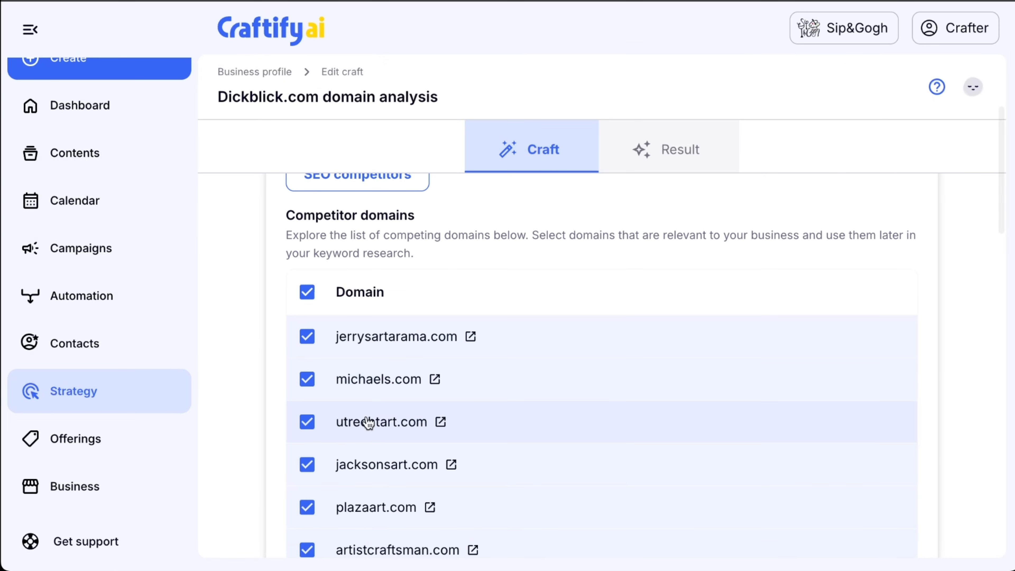
{"action": "scroll", "coordinate": [367, 421], "scroll_direction": "down", "scroll_amount": 7}
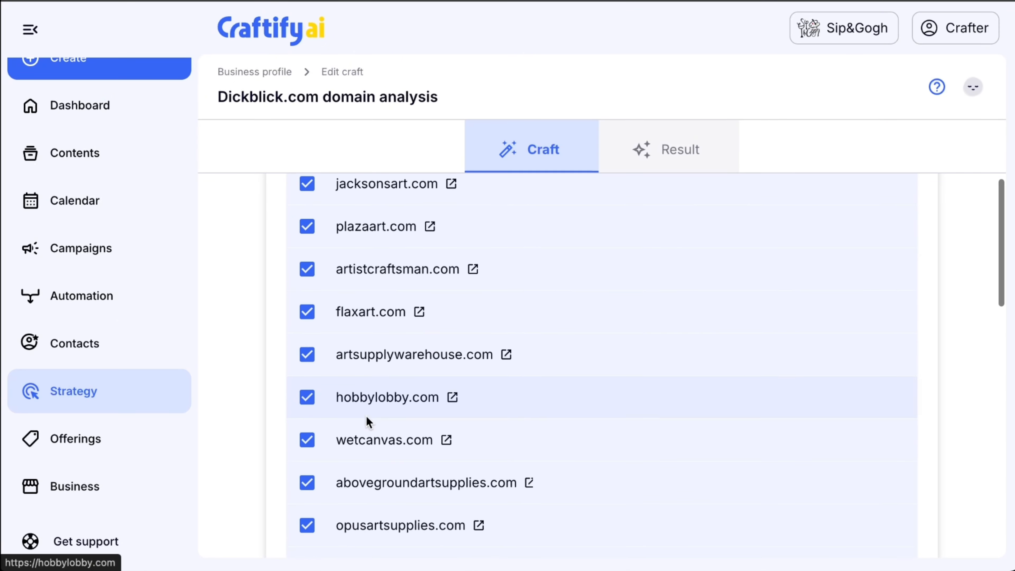
{"action": "scroll", "coordinate": [367, 422], "scroll_direction": "down", "scroll_amount": 8}
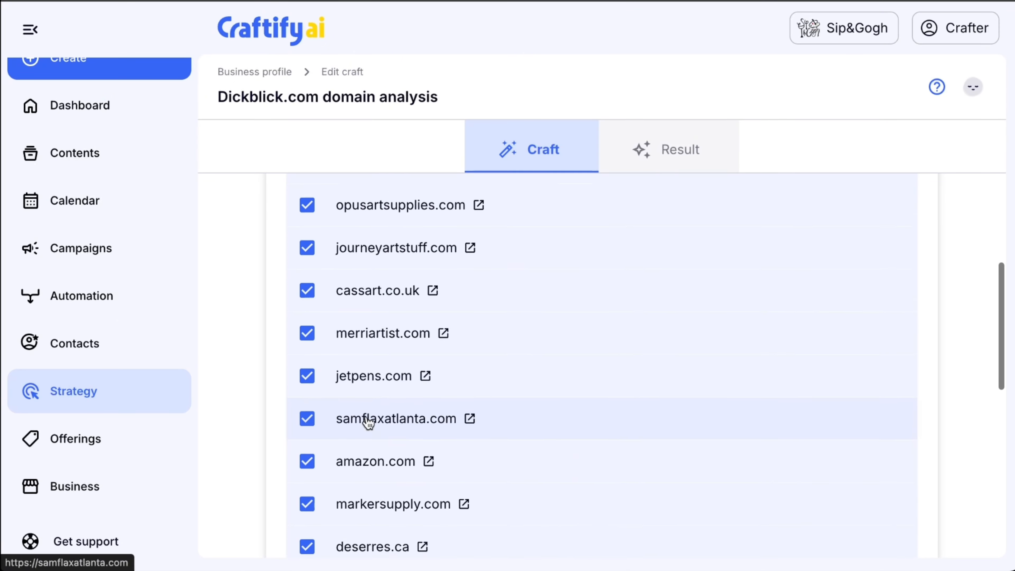
{"action": "scroll", "coordinate": [368, 422], "scroll_direction": "down", "scroll_amount": 9}
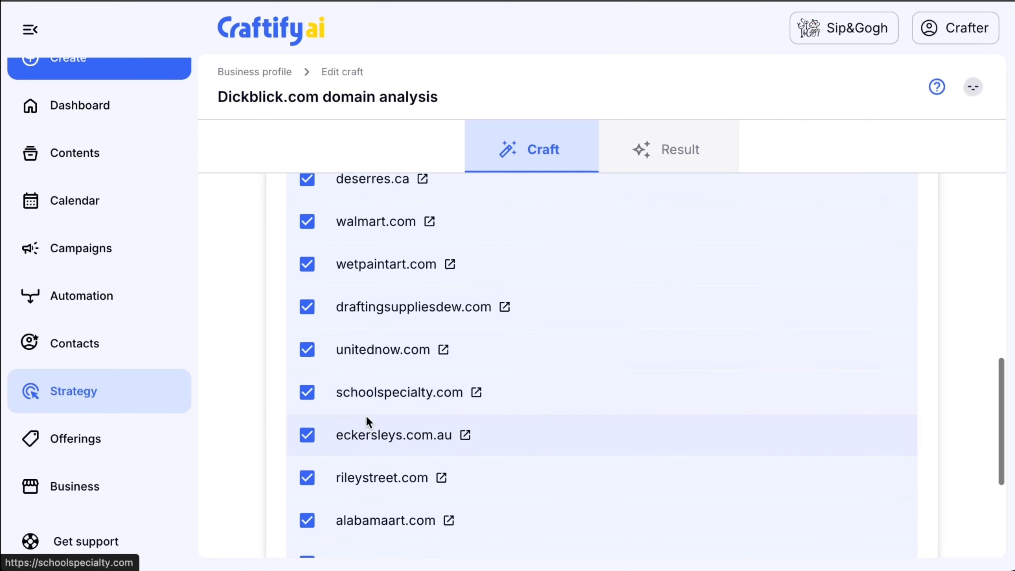
{"action": "scroll", "coordinate": [368, 422], "scroll_direction": "down", "scroll_amount": 5}
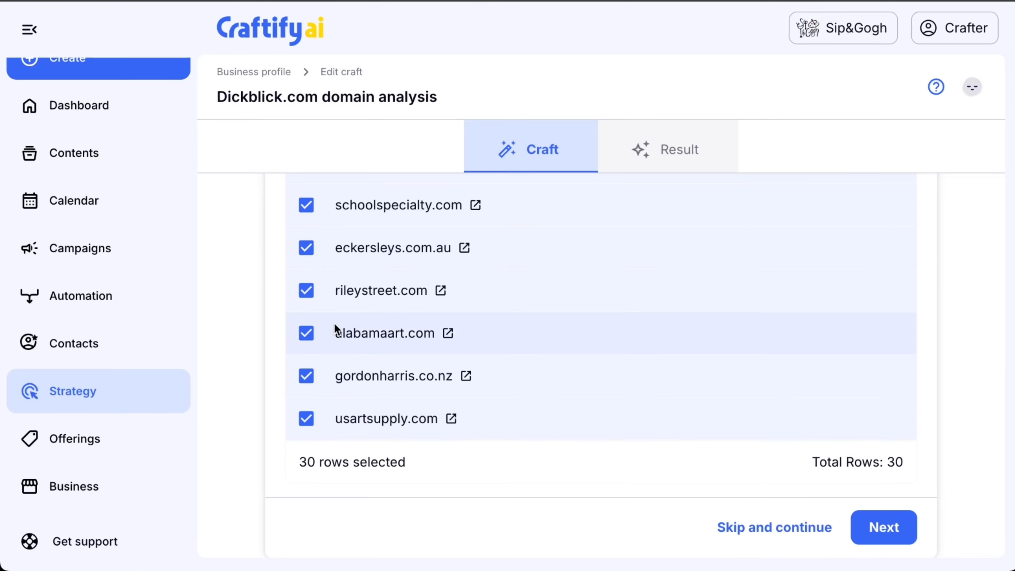
Step: Exclude walmart.com and amazon.com from the SEO competitor domains and continue to the PPC competitors stage
{"action": "scroll", "coordinate": [331, 286], "scroll_direction": "up", "scroll_amount": 6}
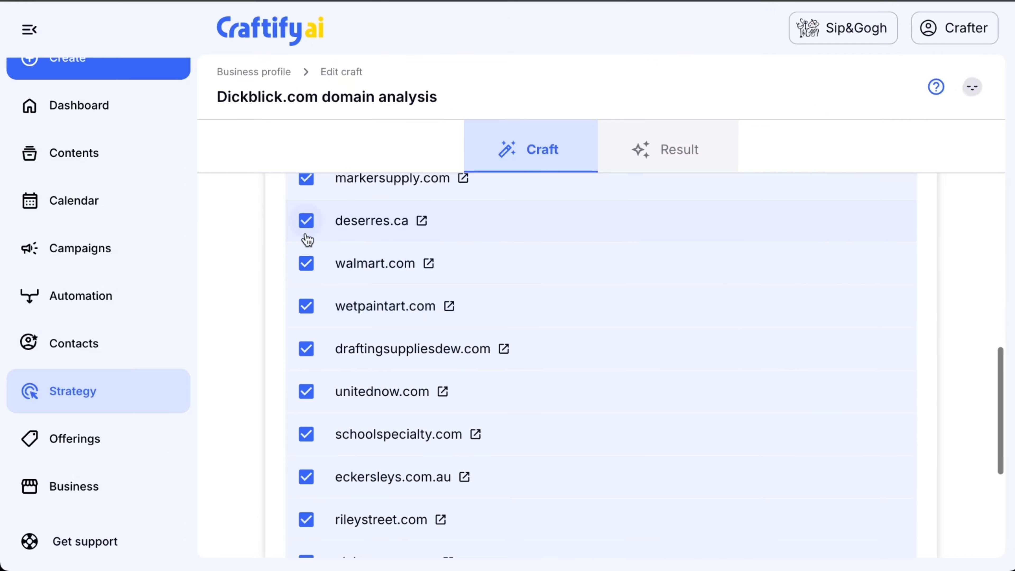
{"action": "left_click", "coordinate": [306, 264]}
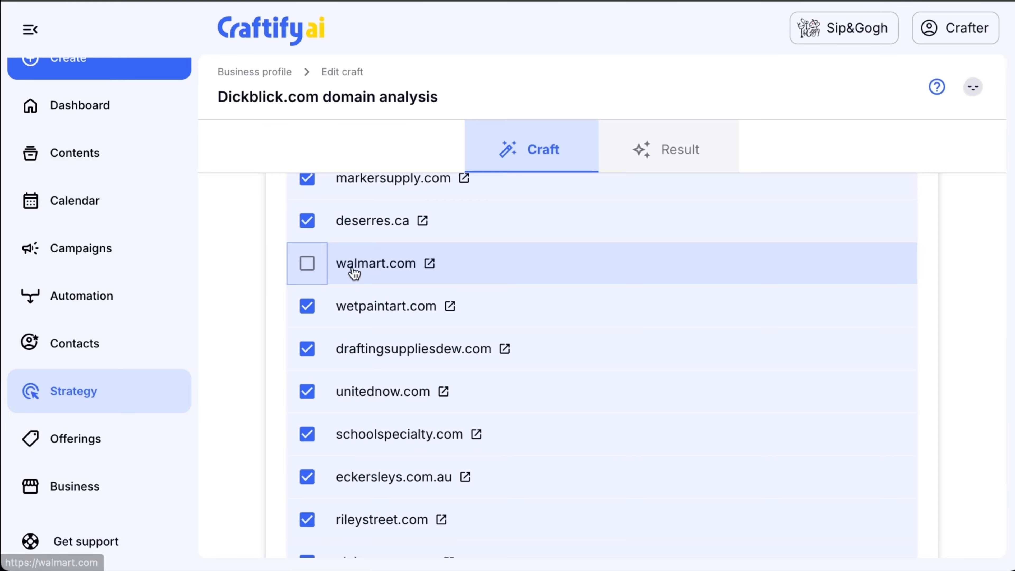
{"action": "scroll", "coordinate": [352, 270], "scroll_direction": "down", "scroll_amount": 4}
{"action": "scroll", "coordinate": [351, 273], "scroll_direction": "down", "scroll_amount": 3}
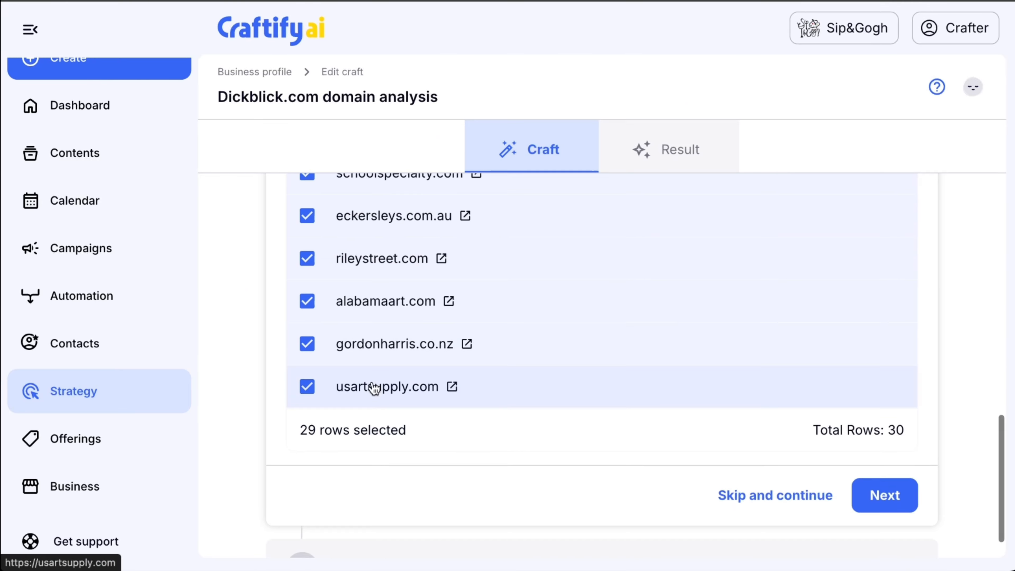
{"action": "scroll", "coordinate": [373, 389], "scroll_direction": "up", "scroll_amount": 10}
{"action": "scroll", "coordinate": [374, 386], "scroll_direction": "up", "scroll_amount": 2}
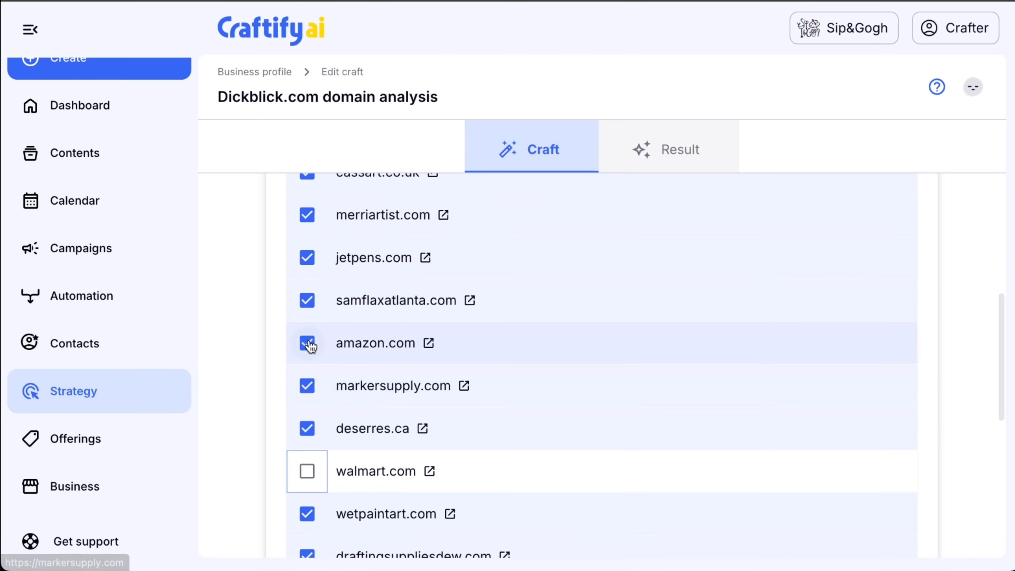
{"action": "left_click", "coordinate": [307, 345]}
{"action": "scroll", "coordinate": [360, 295], "scroll_direction": "up", "scroll_amount": 1}
{"action": "scroll", "coordinate": [372, 295], "scroll_direction": "up", "scroll_amount": 1}
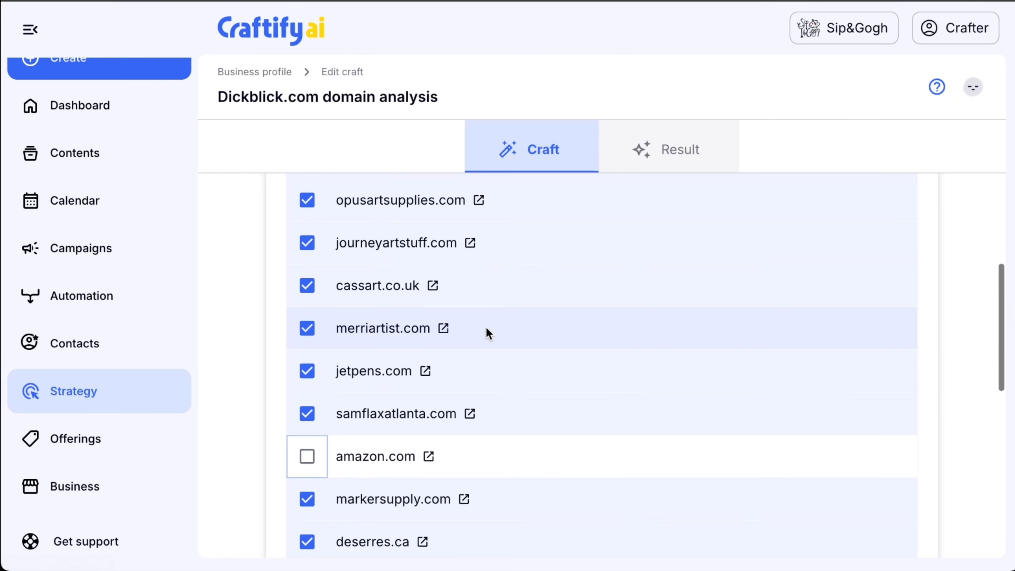
{"action": "scroll", "coordinate": [486, 331], "scroll_direction": "down", "scroll_amount": 10}
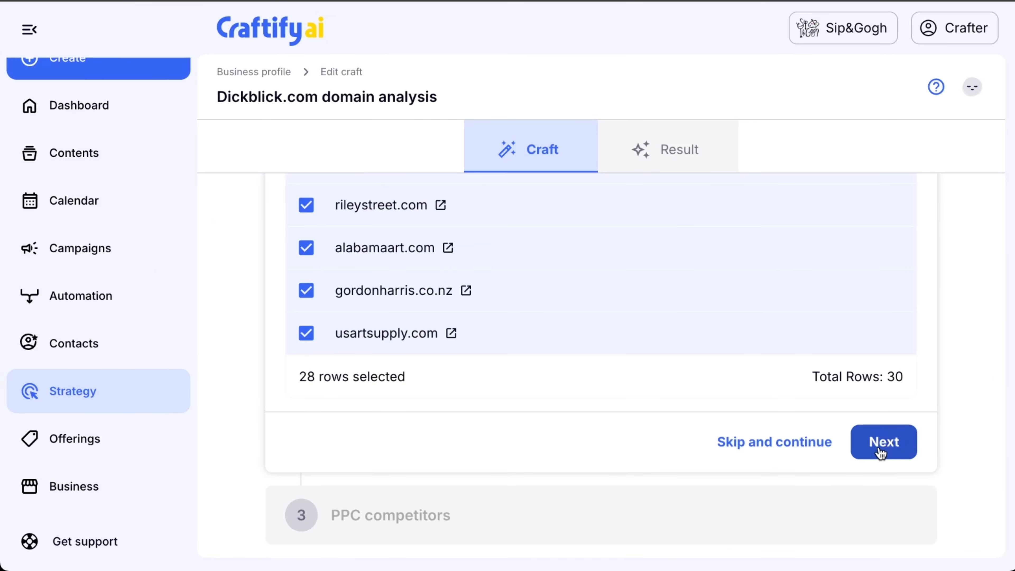
{"action": "left_click", "coordinate": [880, 448]}
Step: Deselect amazon.com, walmart.com and staples.com in the PPC competitor domains
{"action": "scroll", "coordinate": [663, 368], "scroll_direction": "down", "scroll_amount": 3}
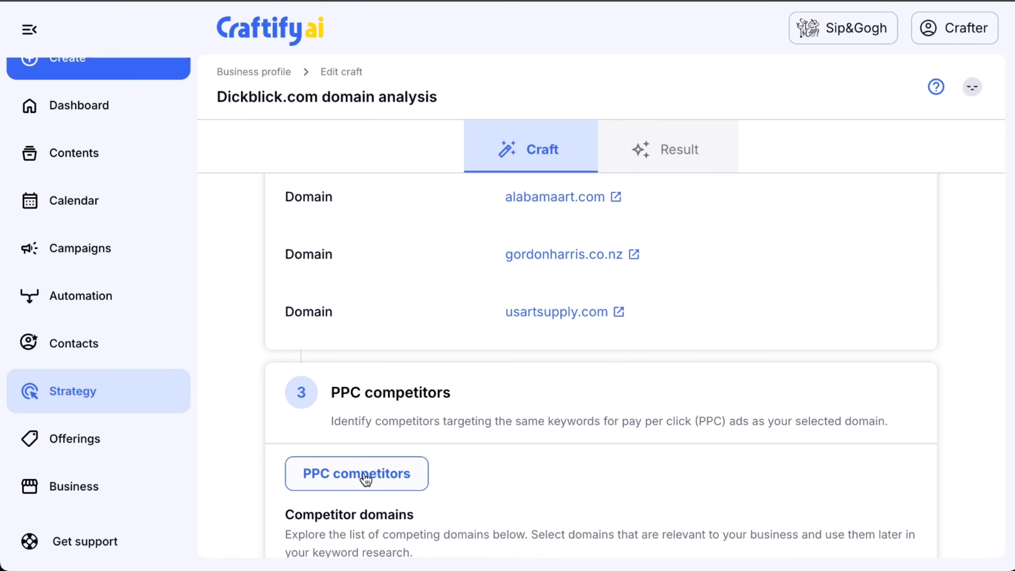
{"action": "scroll", "coordinate": [388, 447], "scroll_direction": "down", "scroll_amount": 2}
{"action": "scroll", "coordinate": [381, 419], "scroll_direction": "down", "scroll_amount": 3}
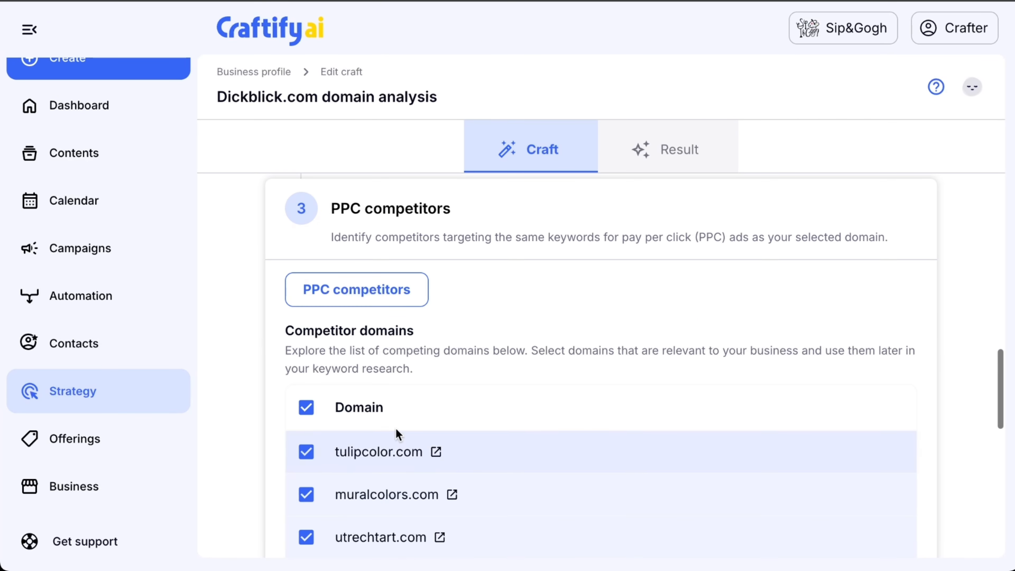
{"action": "scroll", "coordinate": [404, 432], "scroll_direction": "down", "scroll_amount": 8}
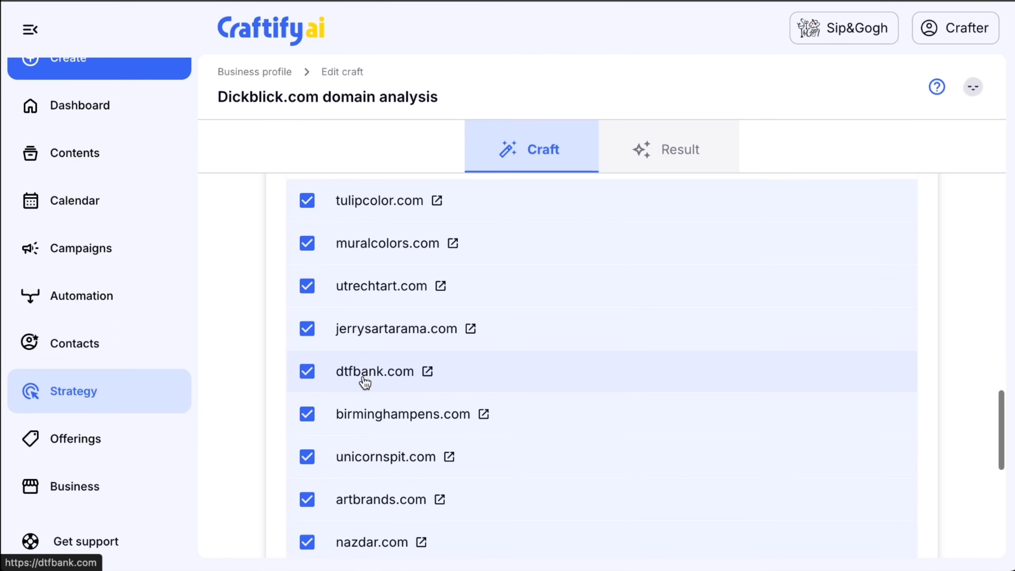
{"action": "scroll", "coordinate": [365, 381], "scroll_direction": "down", "scroll_amount": 9}
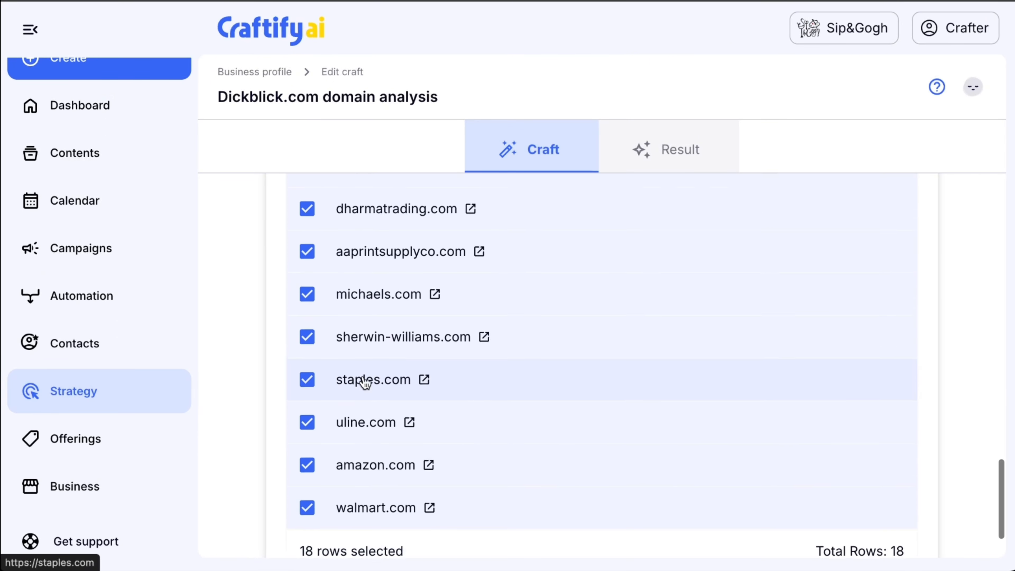
{"action": "scroll", "coordinate": [362, 376], "scroll_direction": "down", "scroll_amount": 1}
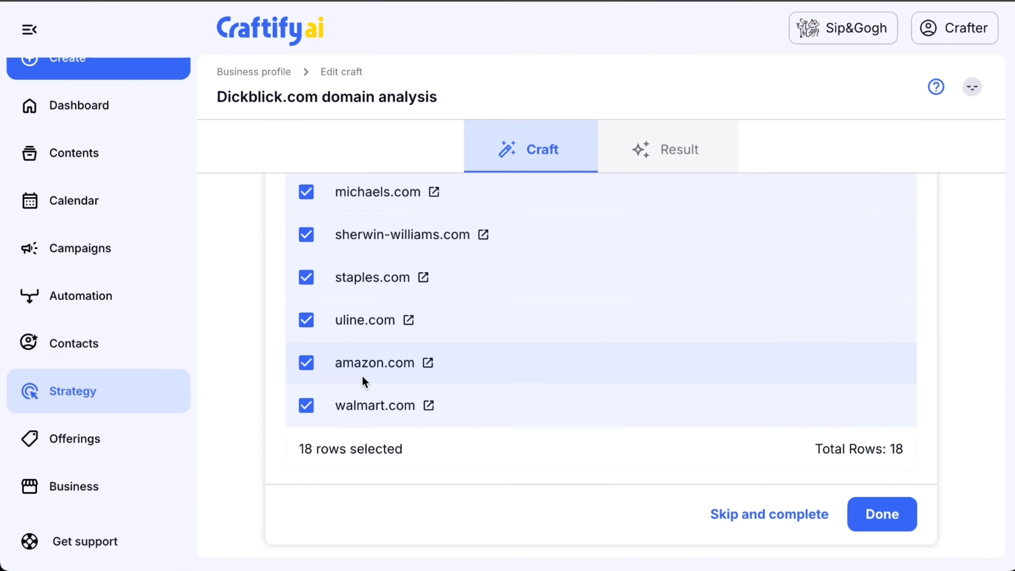
{"action": "left_click", "coordinate": [307, 366]}
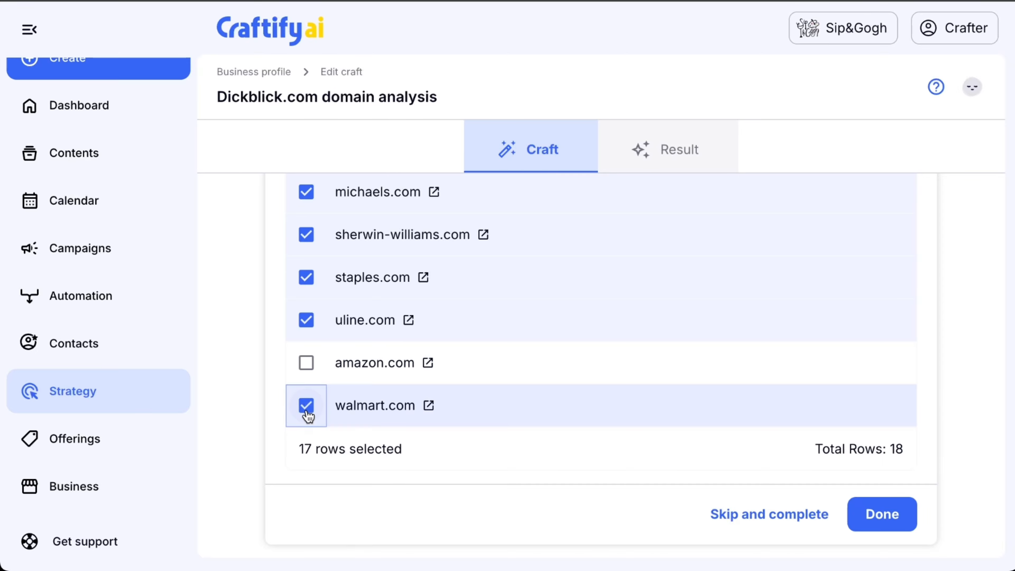
{"action": "left_click", "coordinate": [307, 407]}
{"action": "left_click", "coordinate": [310, 287]}
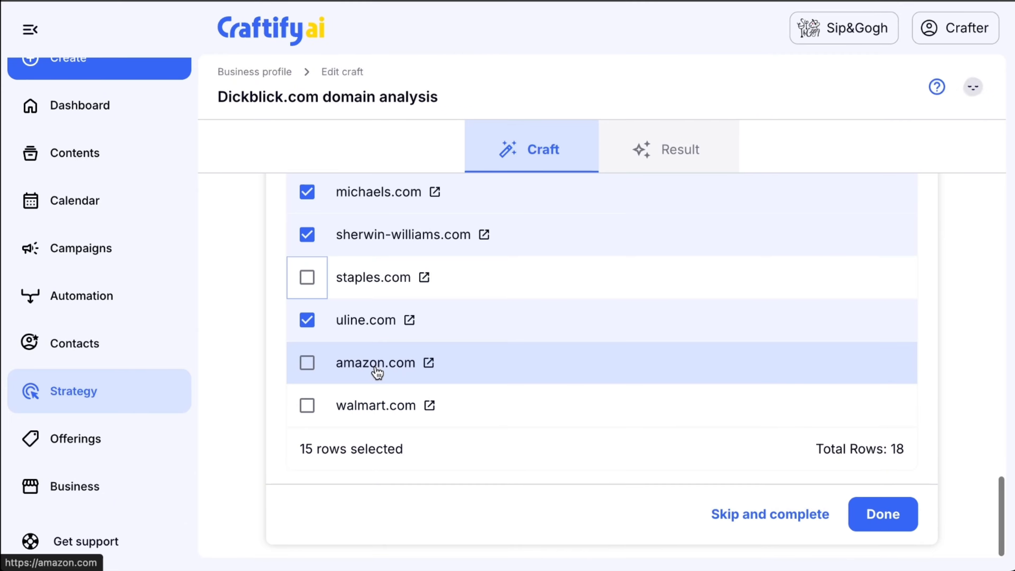
Step: Deselect sherwin-williams.com, dharmatrading.com, nazdar.com and gouletpens.com in the PPC competitor domains
{"action": "scroll", "coordinate": [376, 369], "scroll_direction": "up", "scroll_amount": 5}
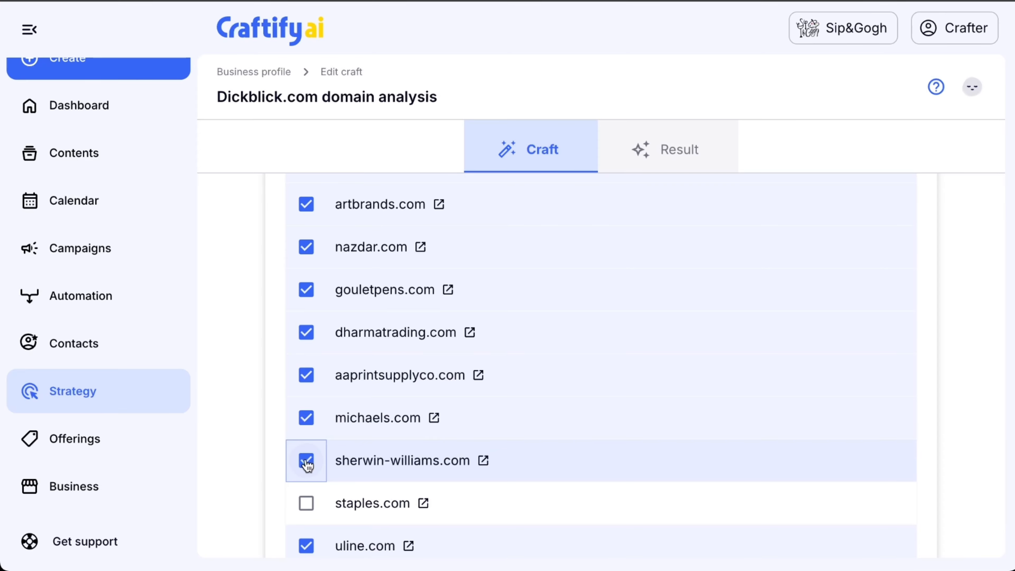
{"action": "left_click", "coordinate": [306, 460]}
{"action": "scroll", "coordinate": [351, 416], "scroll_direction": "up", "scroll_amount": 2}
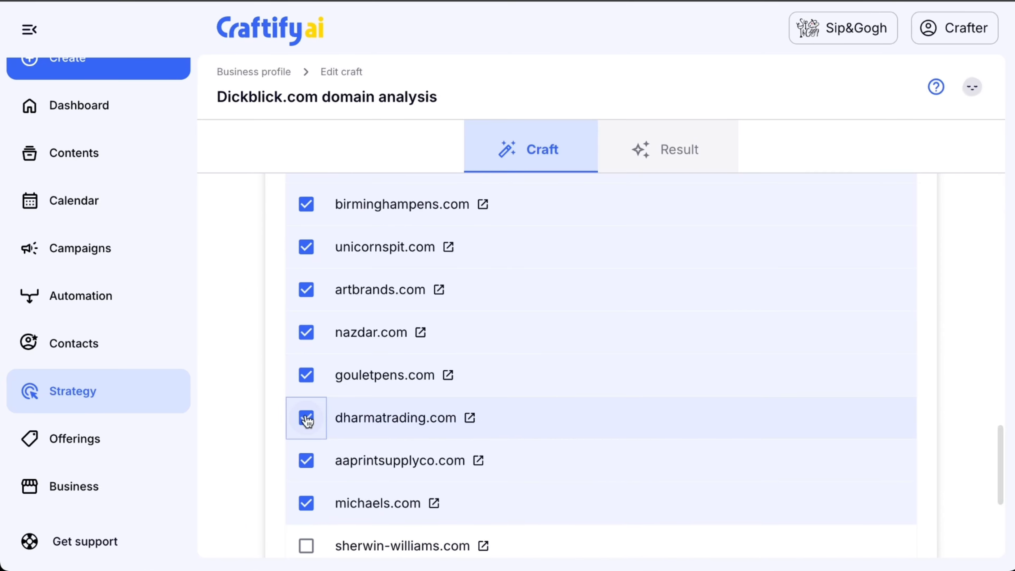
{"action": "left_click", "coordinate": [307, 418]}
{"action": "scroll", "coordinate": [399, 400], "scroll_direction": "up", "scroll_amount": 3}
{"action": "left_click", "coordinate": [307, 426]}
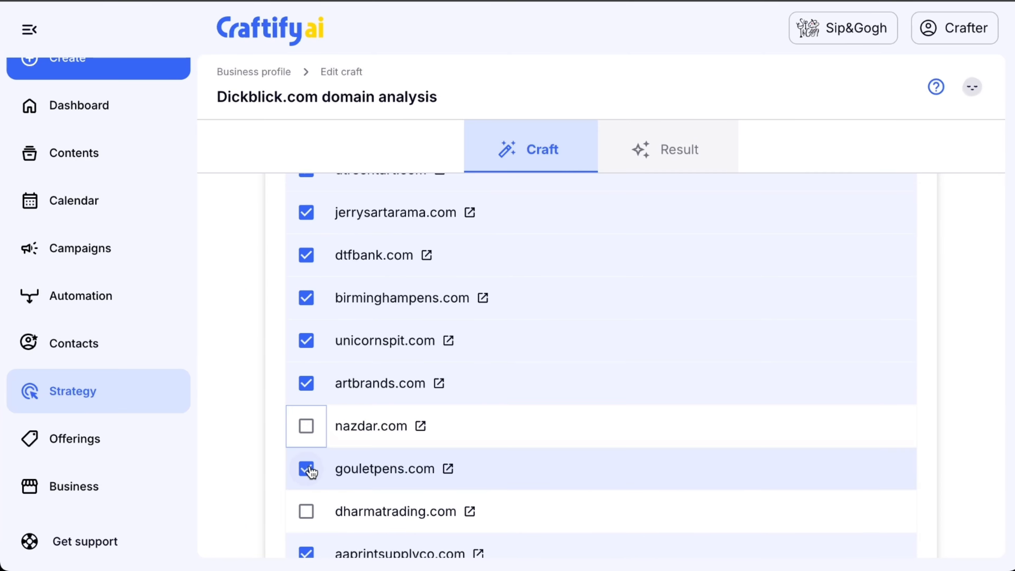
{"action": "left_click", "coordinate": [307, 468]}
Step: Deselect unicornspit.com, dtfbank.com and birminghampens.com in the PPC competitor domains
{"action": "scroll", "coordinate": [379, 403], "scroll_direction": "up", "scroll_amount": 2}
{"action": "scroll", "coordinate": [379, 405], "scroll_direction": "up", "scroll_amount": 1}
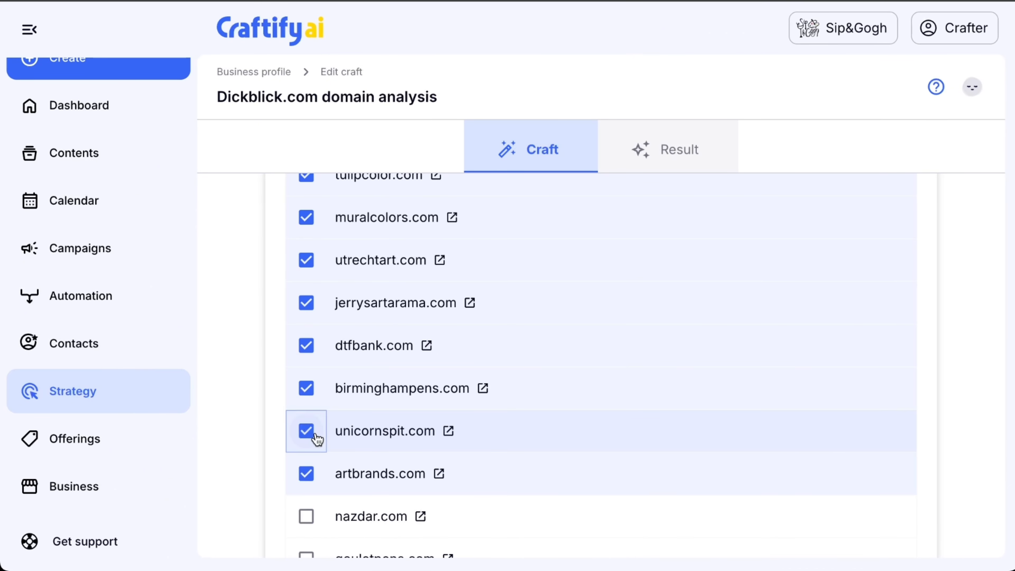
{"action": "left_click", "coordinate": [308, 432]}
{"action": "scroll", "coordinate": [416, 381], "scroll_direction": "up", "scroll_amount": 2}
{"action": "left_click", "coordinate": [307, 423]}
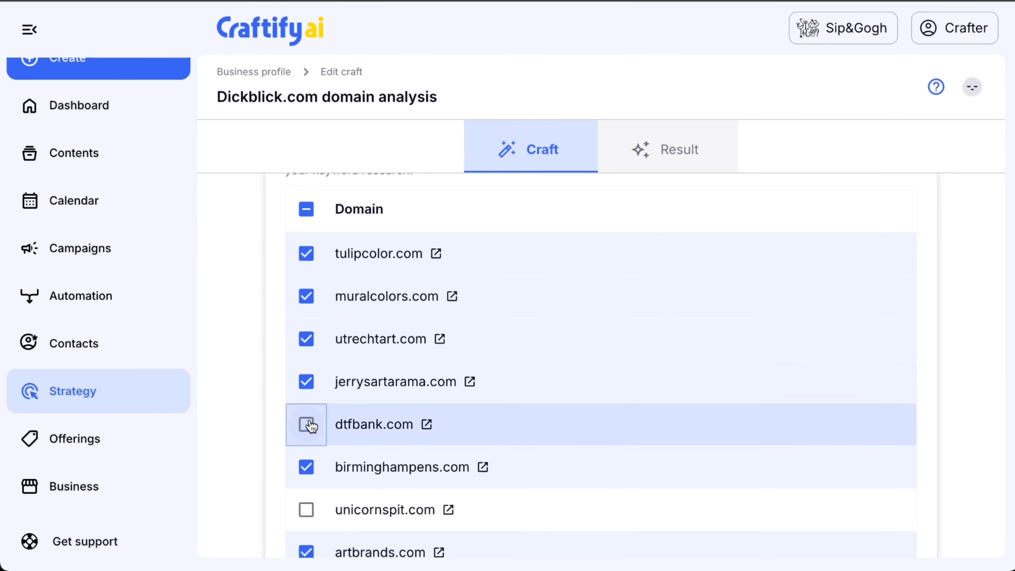
{"action": "scroll", "coordinate": [320, 390], "scroll_direction": "up", "scroll_amount": 2}
{"action": "scroll", "coordinate": [492, 415], "scroll_direction": "down", "scroll_amount": 1}
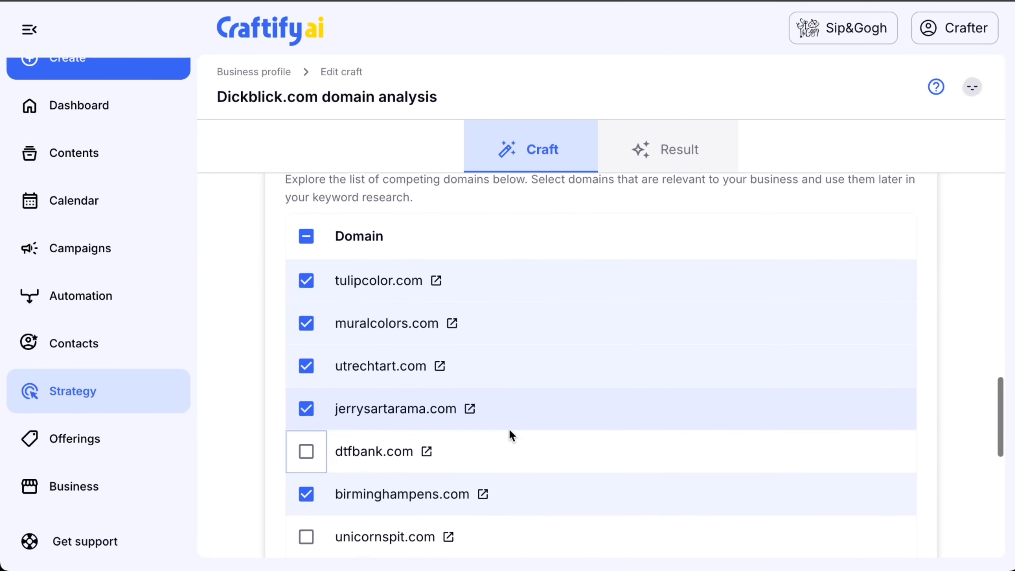
{"action": "left_click", "coordinate": [308, 485]}
{"action": "left_click", "coordinate": [308, 485]}
{"action": "scroll", "coordinate": [652, 525], "scroll_direction": "down", "scroll_amount": 10}
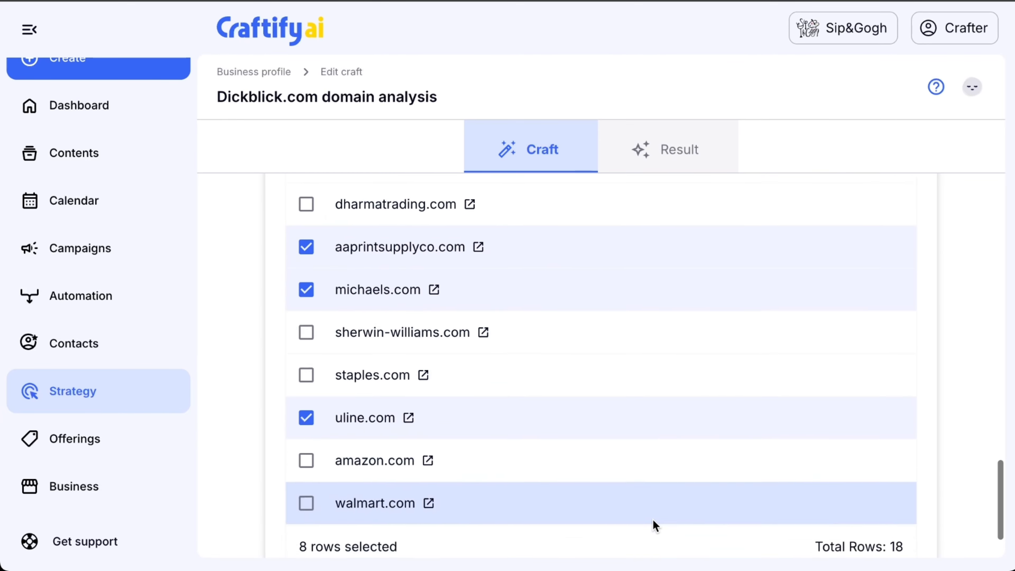
Step: Complete the PPC competitors stage and review the SEO and PPC competitor lists in the craft's result
{"action": "left_click", "coordinate": [883, 515]}
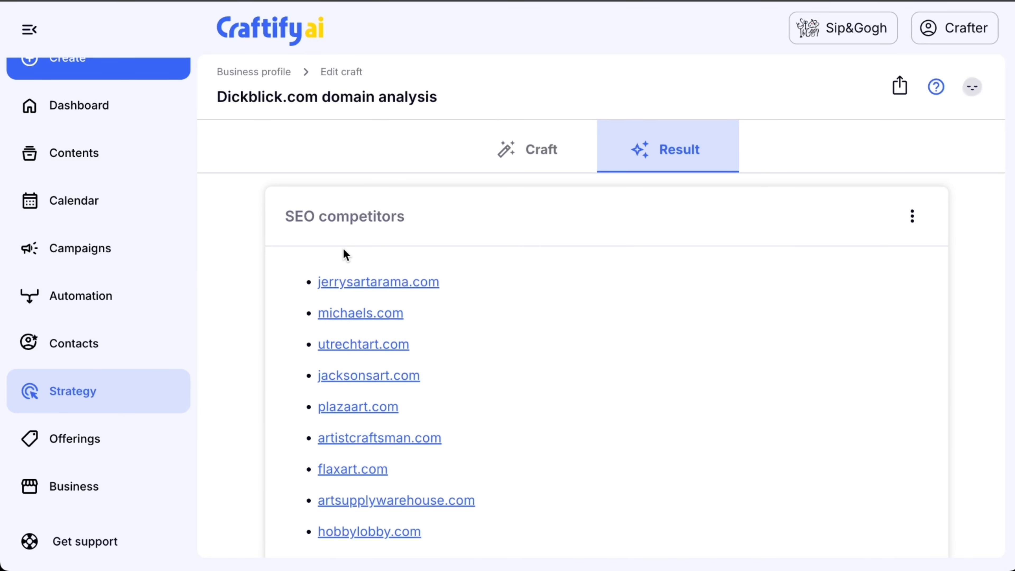
{"action": "scroll", "coordinate": [345, 254], "scroll_direction": "down", "scroll_amount": 5}
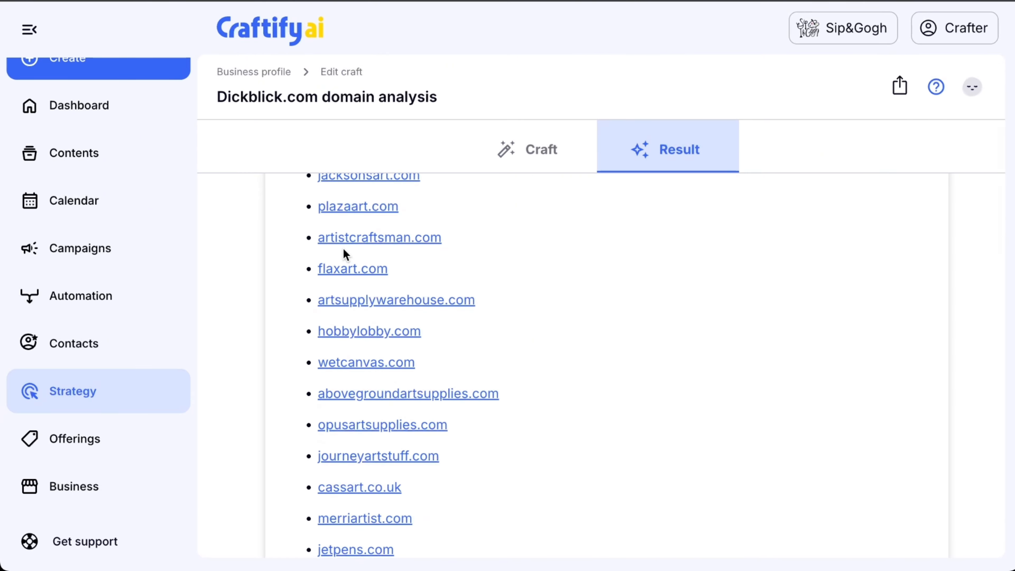
{"action": "scroll", "coordinate": [345, 254], "scroll_direction": "down", "scroll_amount": 12}
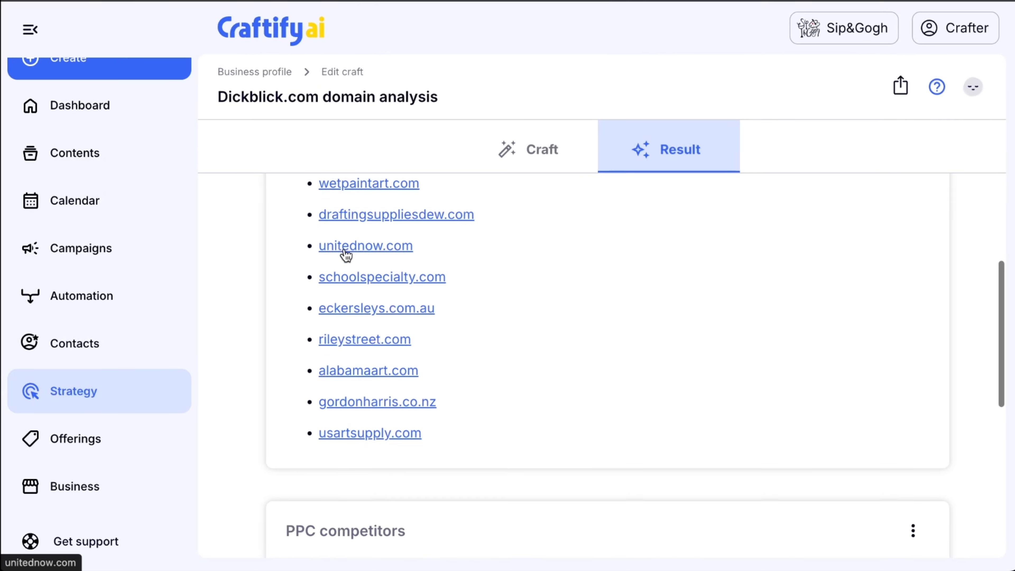
{"action": "scroll", "coordinate": [345, 254], "scroll_direction": "down", "scroll_amount": 7}
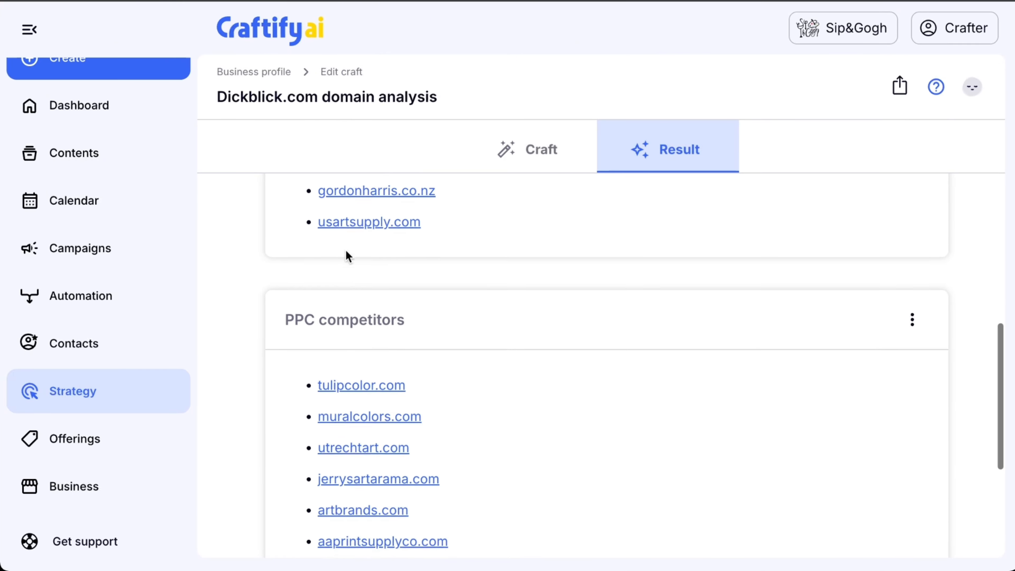
{"action": "scroll", "coordinate": [447, 275], "scroll_direction": "down", "scroll_amount": 2}
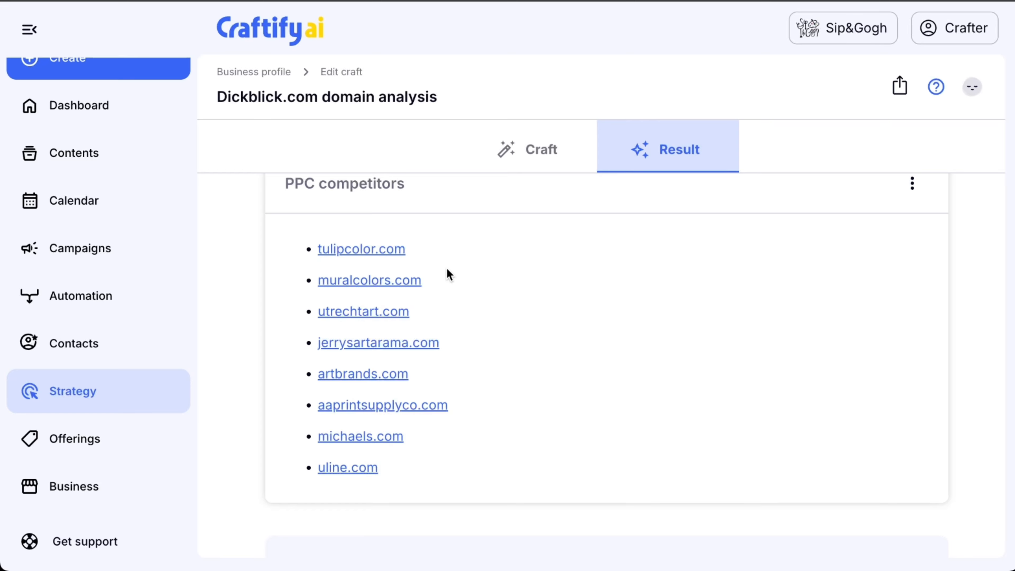
{"action": "scroll", "coordinate": [447, 269], "scroll_direction": "up", "scroll_amount": 4}
{"action": "scroll", "coordinate": [447, 269], "scroll_direction": "down", "scroll_amount": 8}
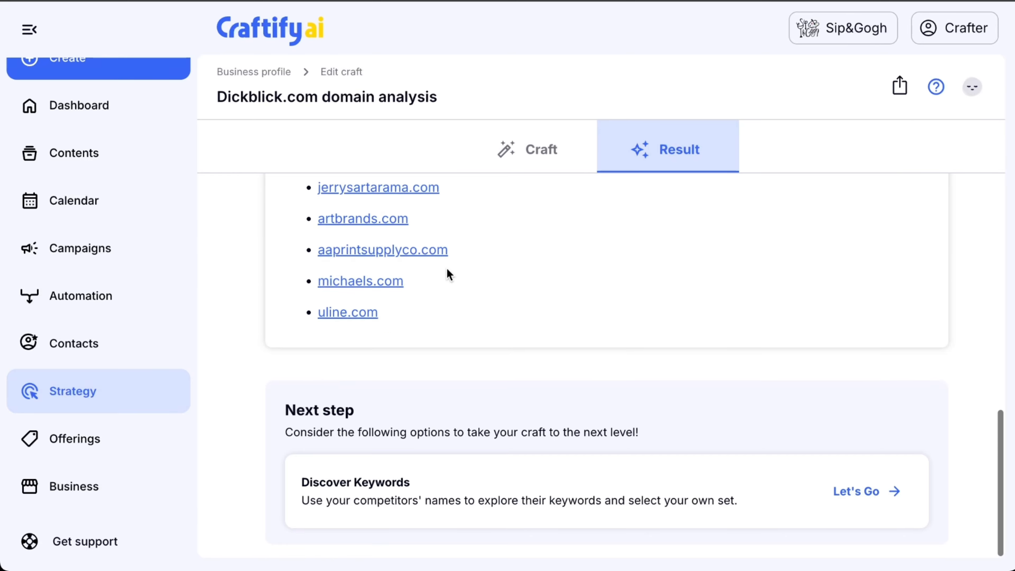
{"action": "scroll", "coordinate": [484, 280], "scroll_direction": "up", "scroll_amount": 8}
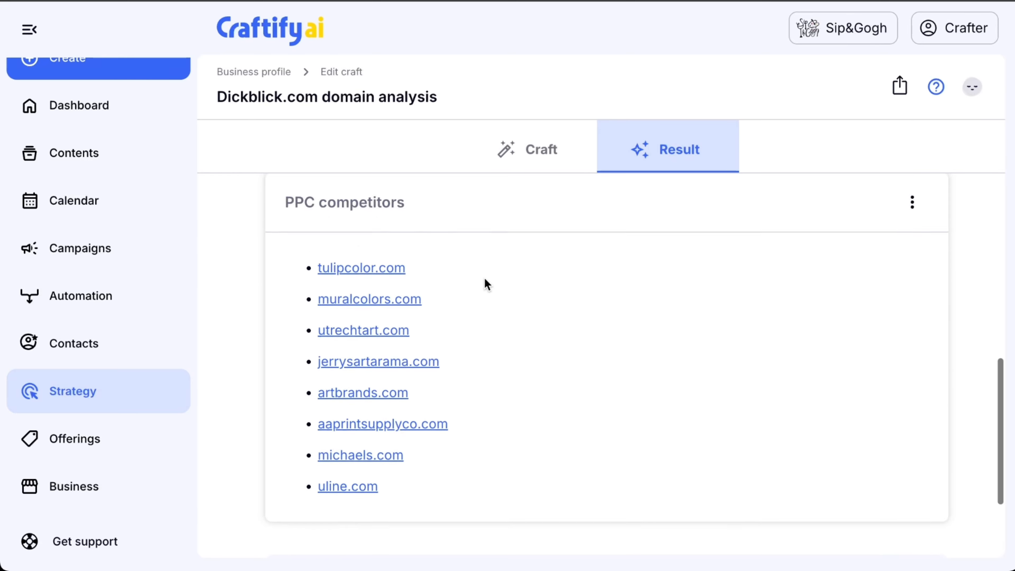
{"action": "scroll", "coordinate": [484, 277], "scroll_direction": "up", "scroll_amount": 6}
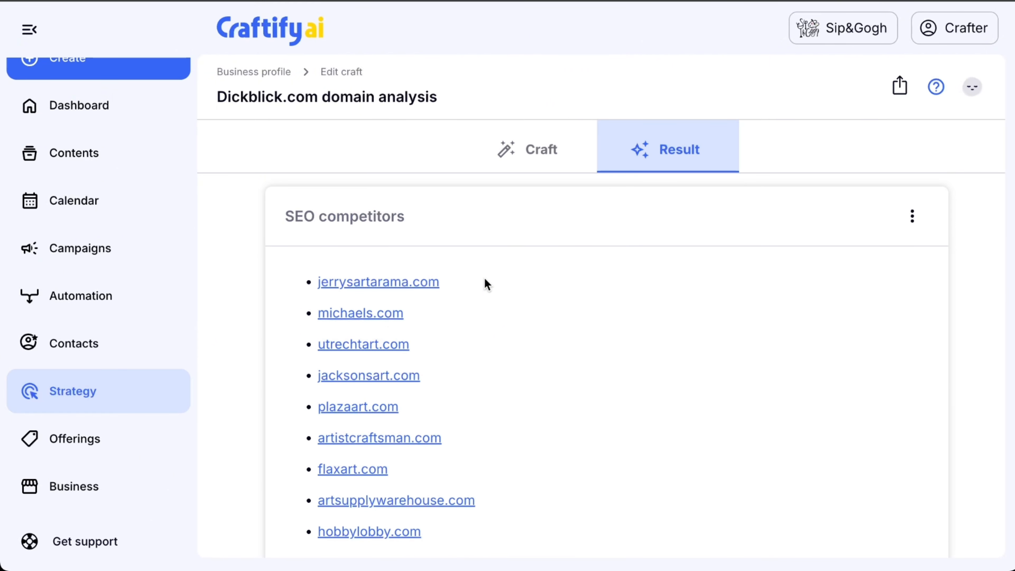
Step: Return to the business profile and start a new Keyword Set craft
{"action": "left_click", "coordinate": [260, 73]}
{"action": "left_click", "coordinate": [795, 89]}
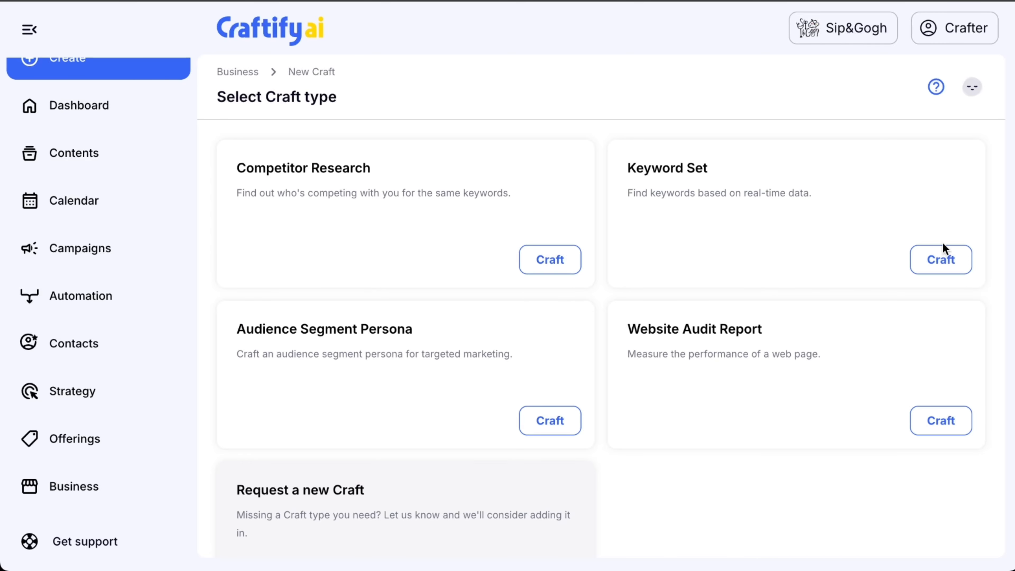
{"action": "left_click", "coordinate": [934, 276]}
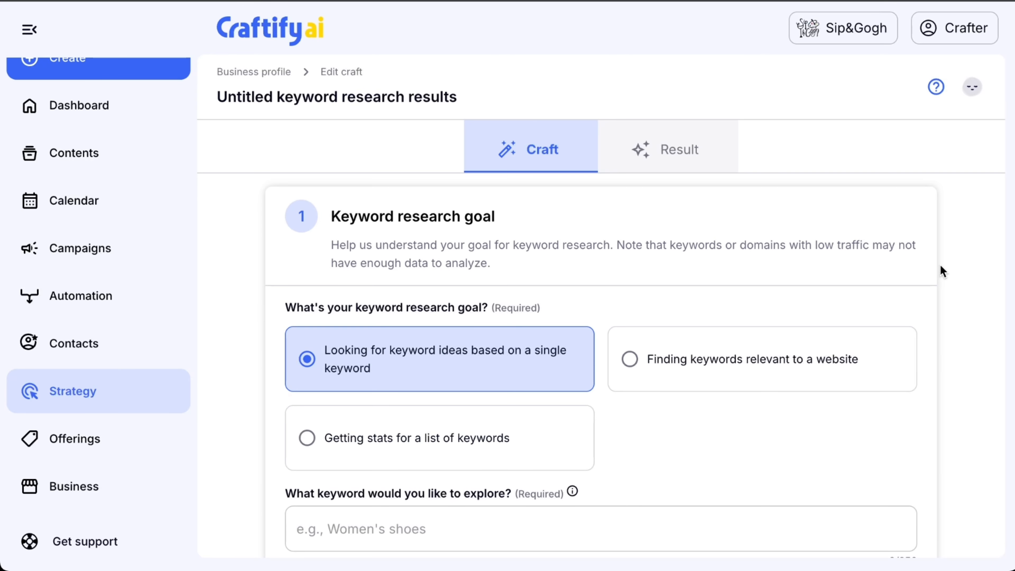
Step: Preview the research goals for finding keywords relevant to a website and getting stats for a list of keywords
{"action": "scroll", "coordinate": [546, 201], "scroll_direction": "down", "scroll_amount": 3}
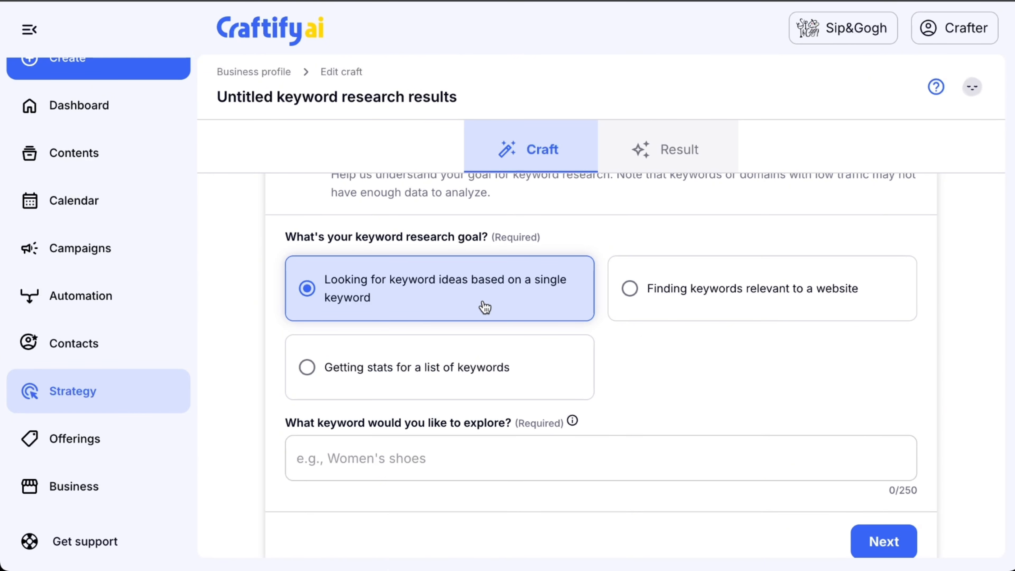
{"action": "left_click", "coordinate": [733, 296]}
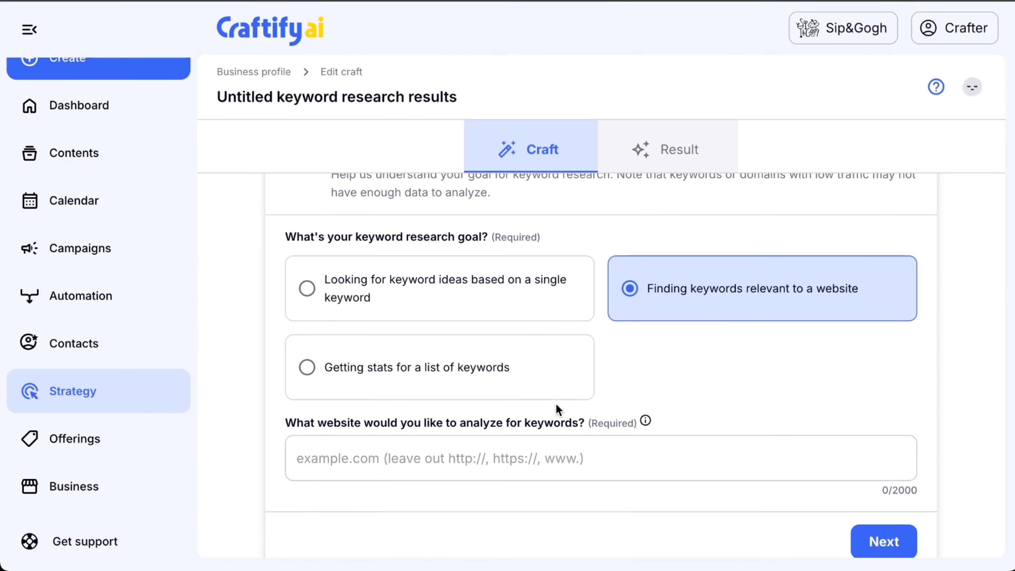
{"action": "scroll", "coordinate": [609, 424], "scroll_direction": "down", "scroll_amount": 1}
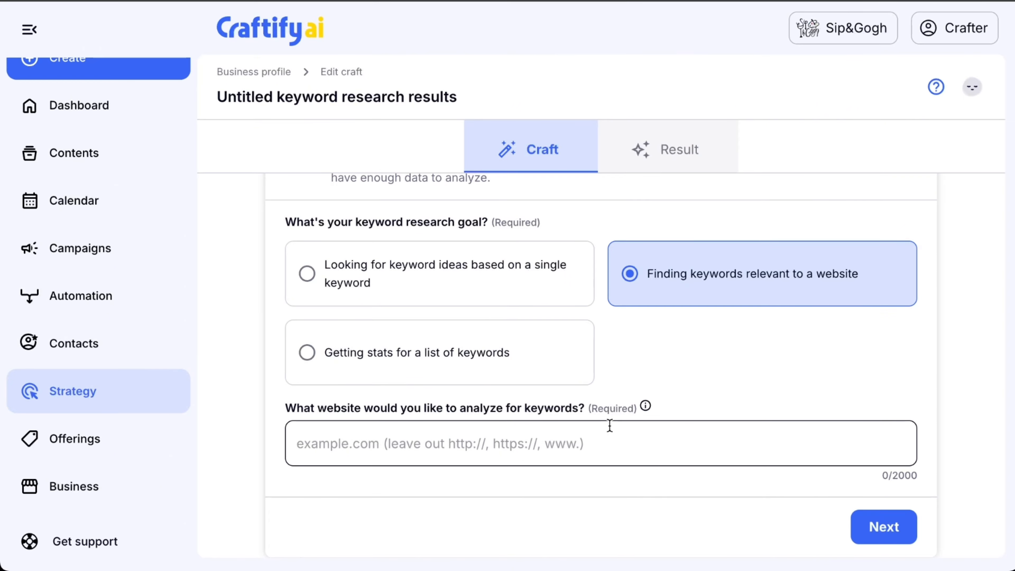
{"action": "left_click", "coordinate": [407, 363]}
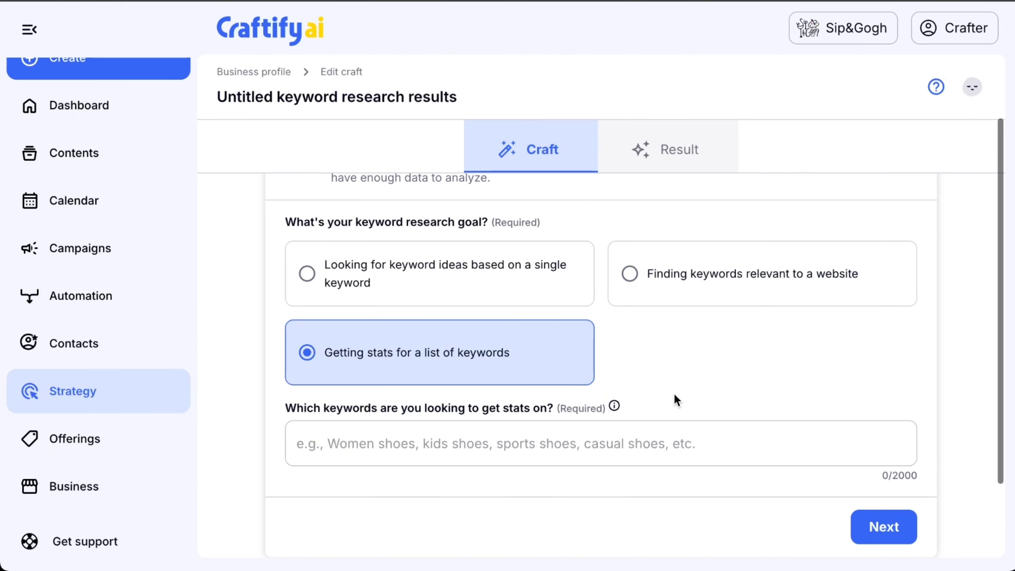
{"action": "scroll", "coordinate": [674, 396], "scroll_direction": "down", "scroll_amount": 2}
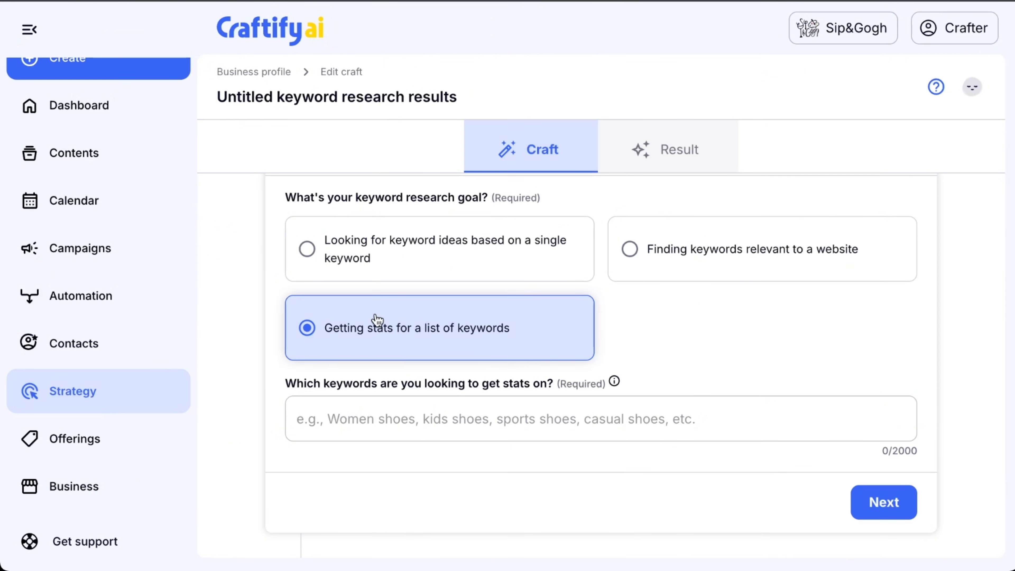
Step: Choose keyword ideas based on a single keyword as the goal, enter "art studio" and continue to the related keywords
{"action": "left_click", "coordinate": [358, 254]}
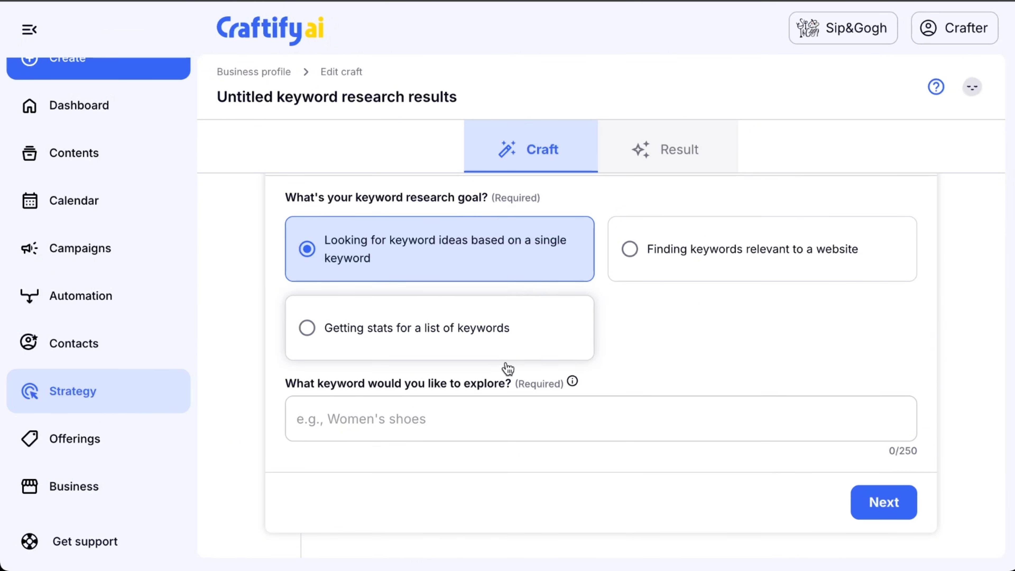
{"action": "left_click", "coordinate": [486, 424]}
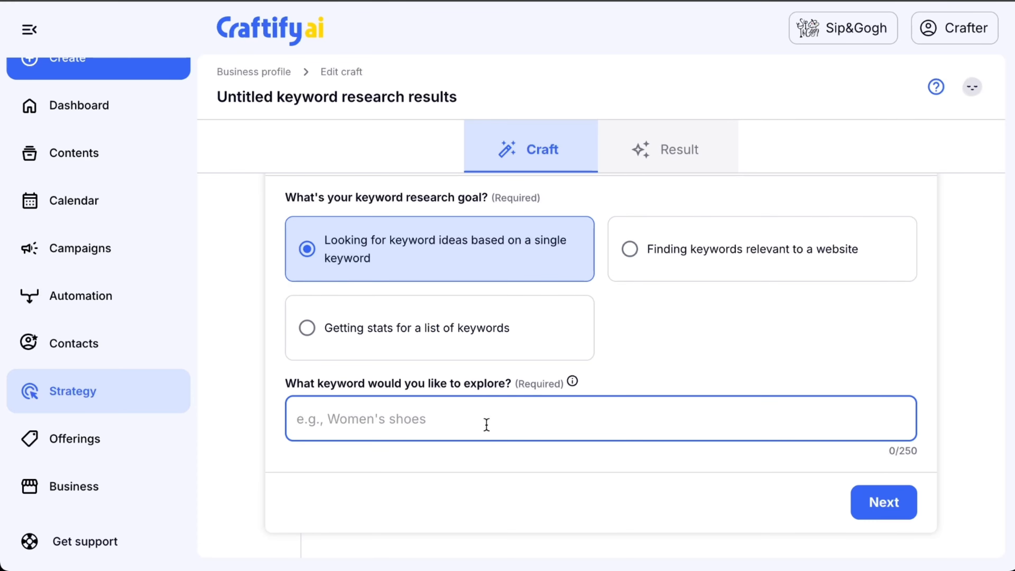
{"action": "type", "text": "art studio"}
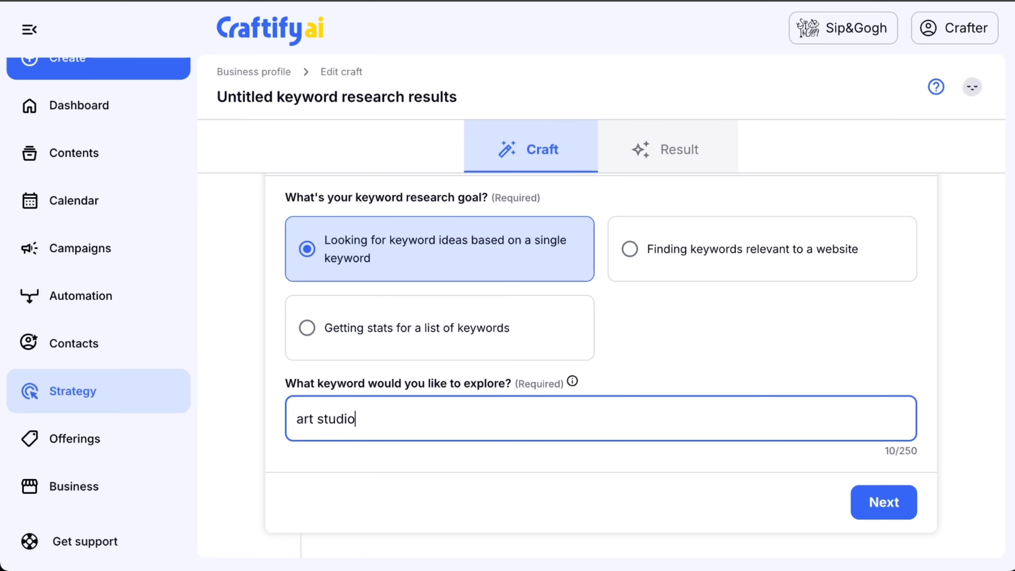
{"action": "left_click", "coordinate": [904, 510]}
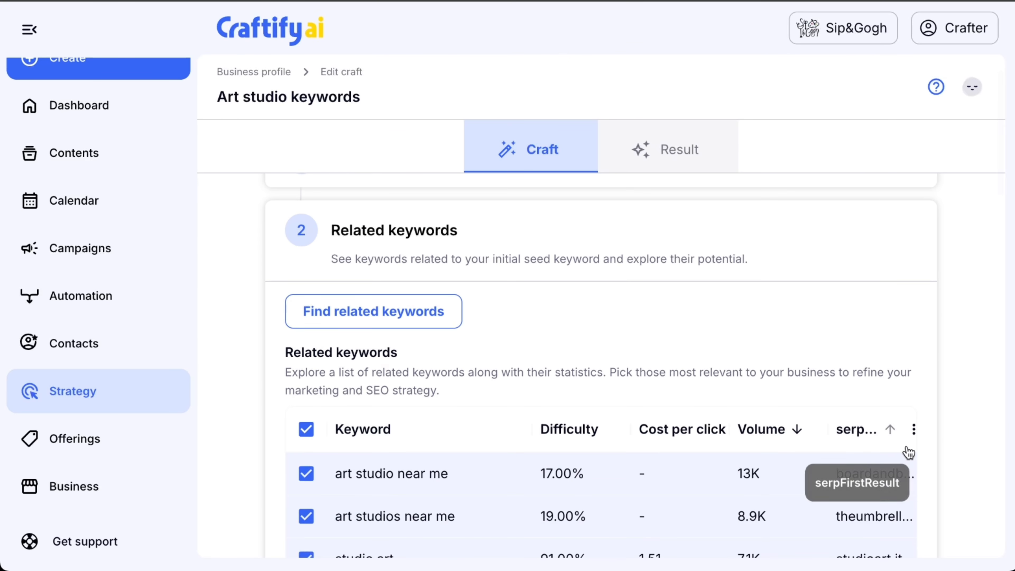
Step: Examine the related keywords table, including difficulty, cost per click, volume, first search result, and mobile and desktop share columns
{"action": "scroll", "coordinate": [953, 450], "scroll_direction": "down", "scroll_amount": 5}
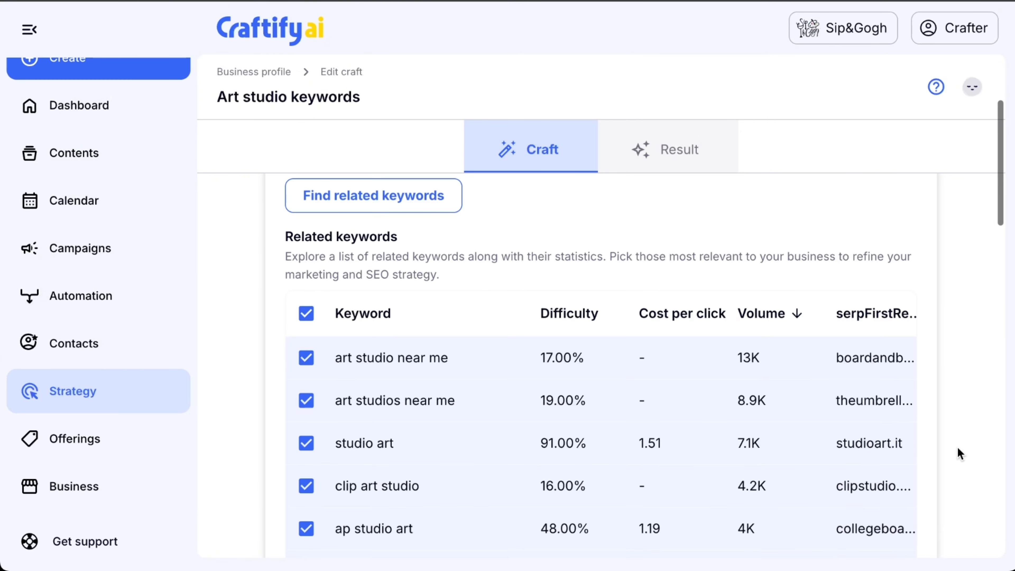
{"action": "scroll", "coordinate": [957, 446], "scroll_direction": "down", "scroll_amount": 1}
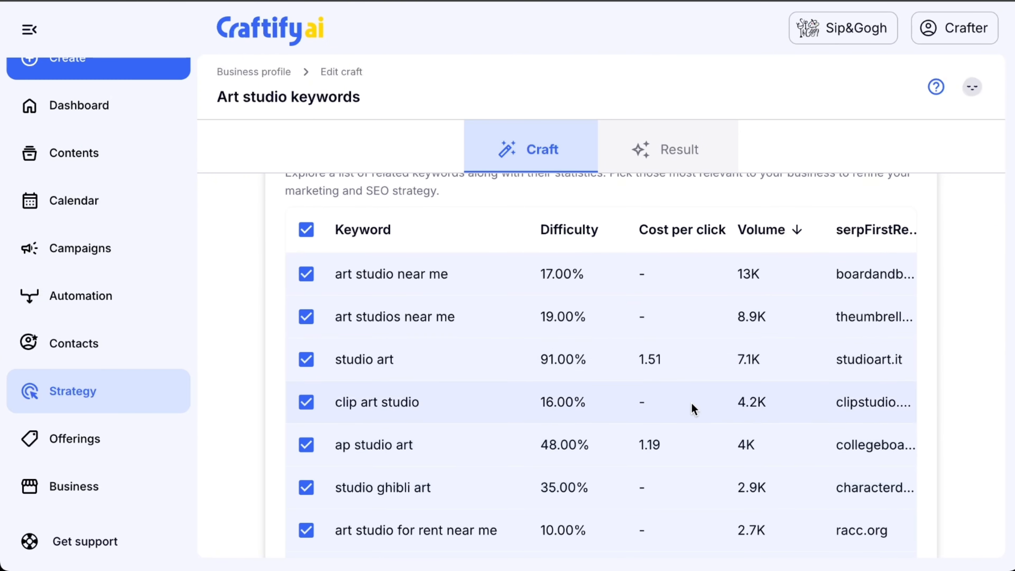
{"action": "scroll", "coordinate": [691, 403], "scroll_direction": "down", "scroll_amount": 1}
{"action": "scroll", "coordinate": [713, 407], "scroll_direction": "right", "scroll_amount": 5}
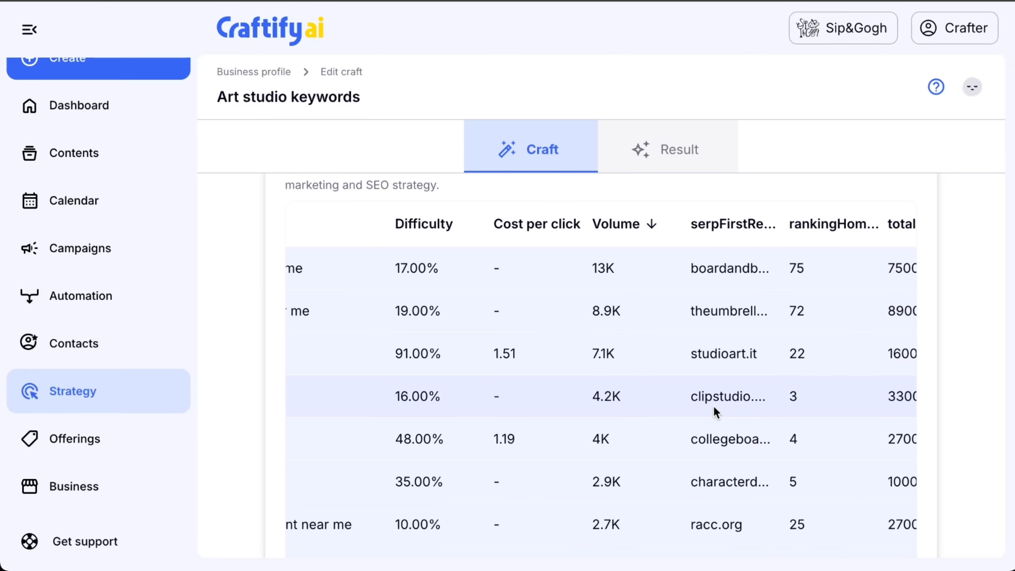
{"action": "scroll", "coordinate": [714, 407], "scroll_direction": "right", "scroll_amount": 7}
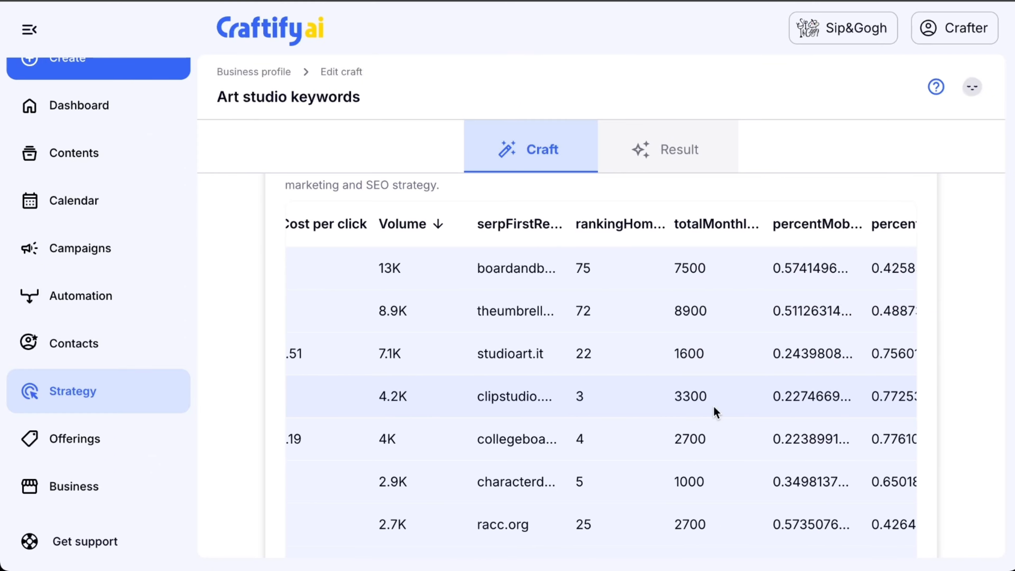
{"action": "scroll", "coordinate": [714, 408], "scroll_direction": "right", "scroll_amount": 1}
{"action": "scroll", "coordinate": [713, 406], "scroll_direction": "down", "scroll_amount": 1}
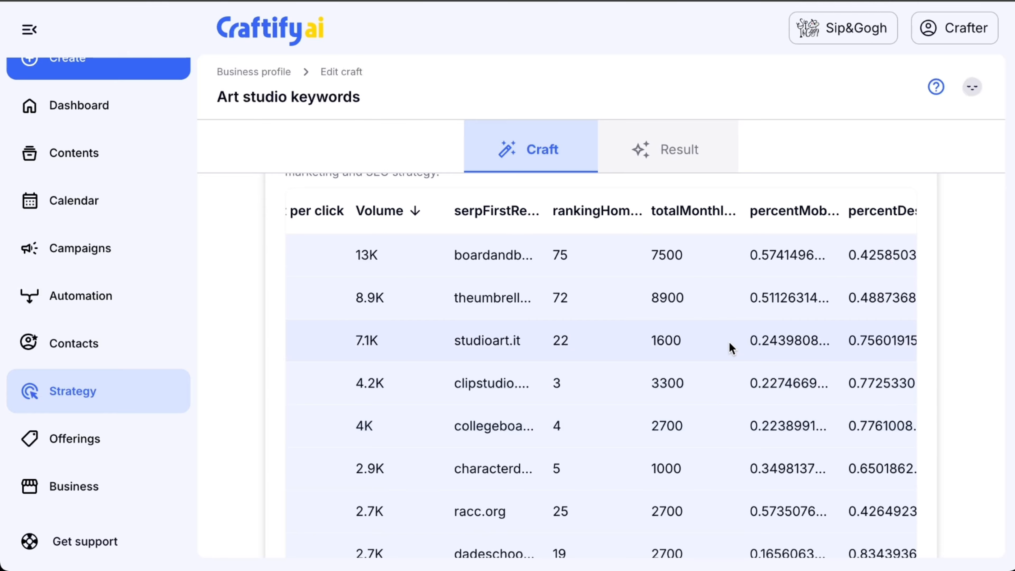
{"action": "scroll", "coordinate": [784, 331], "scroll_direction": "right", "scroll_amount": 3}
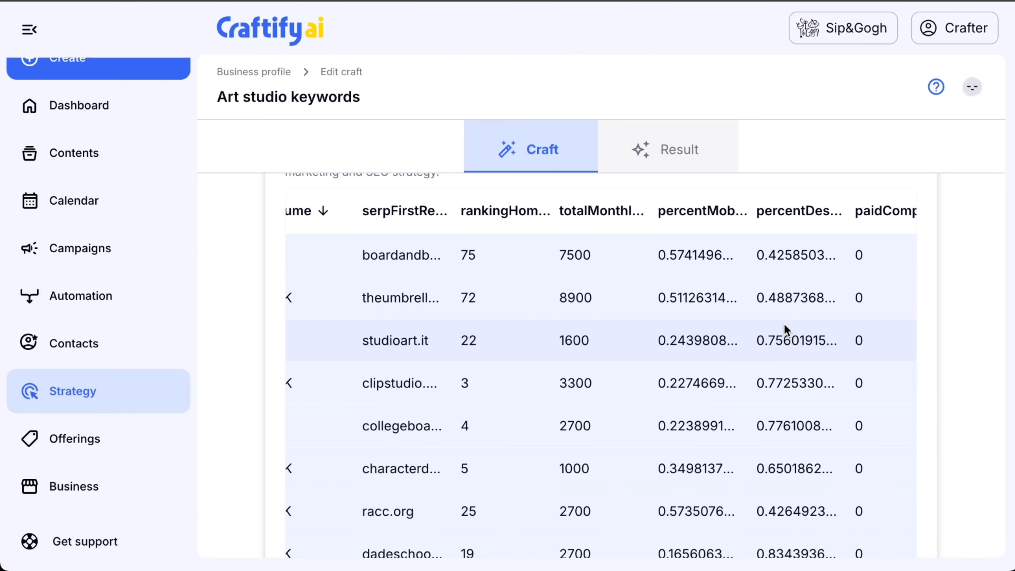
{"action": "scroll", "coordinate": [786, 331], "scroll_direction": "right", "scroll_amount": 1}
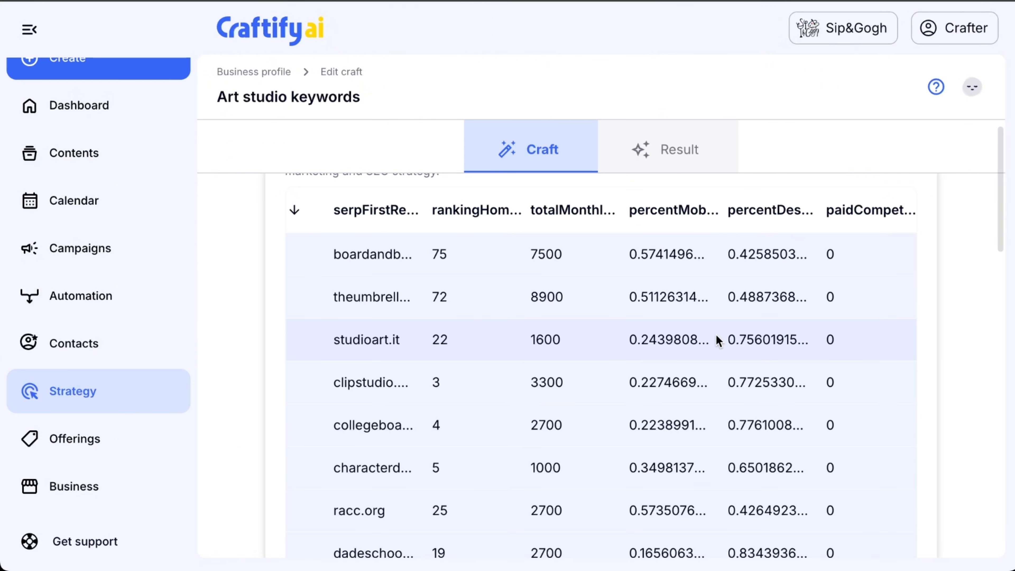
{"action": "scroll", "coordinate": [655, 341], "scroll_direction": "left", "scroll_amount": 10}
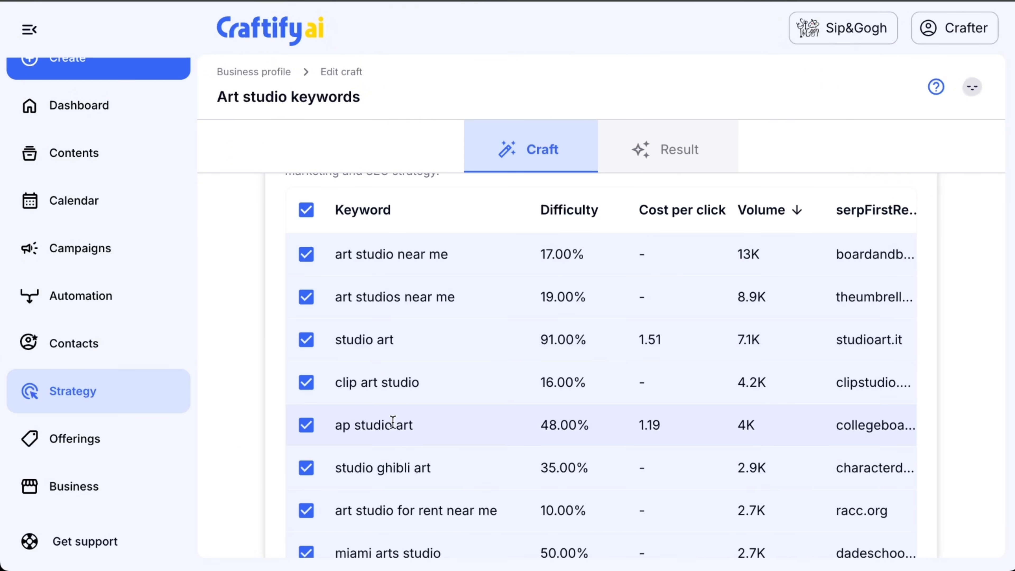
Step: Deselect miami arts studio, studio ghibli art, ap studio art and clip art studio in the related keywords
{"action": "scroll", "coordinate": [399, 436], "scroll_direction": "down", "scroll_amount": 1}
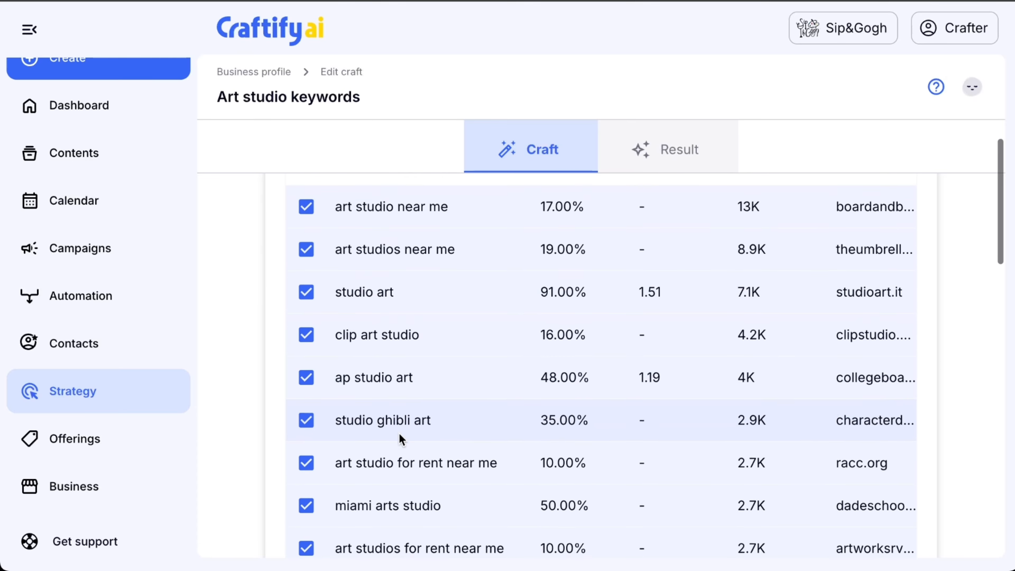
{"action": "left_click", "coordinate": [305, 503]}
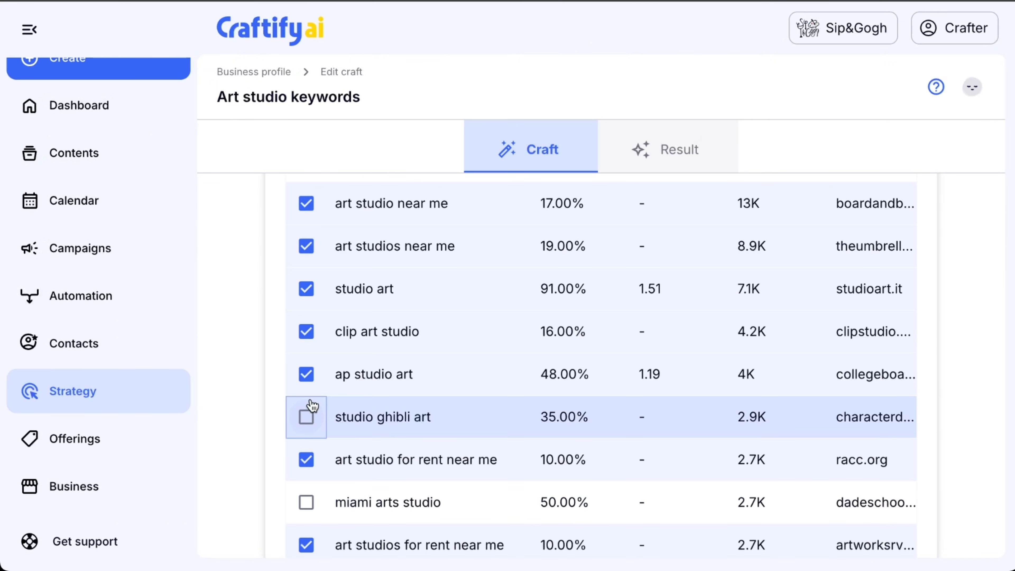
{"action": "left_click", "coordinate": [306, 417]}
{"action": "left_click", "coordinate": [306, 374]}
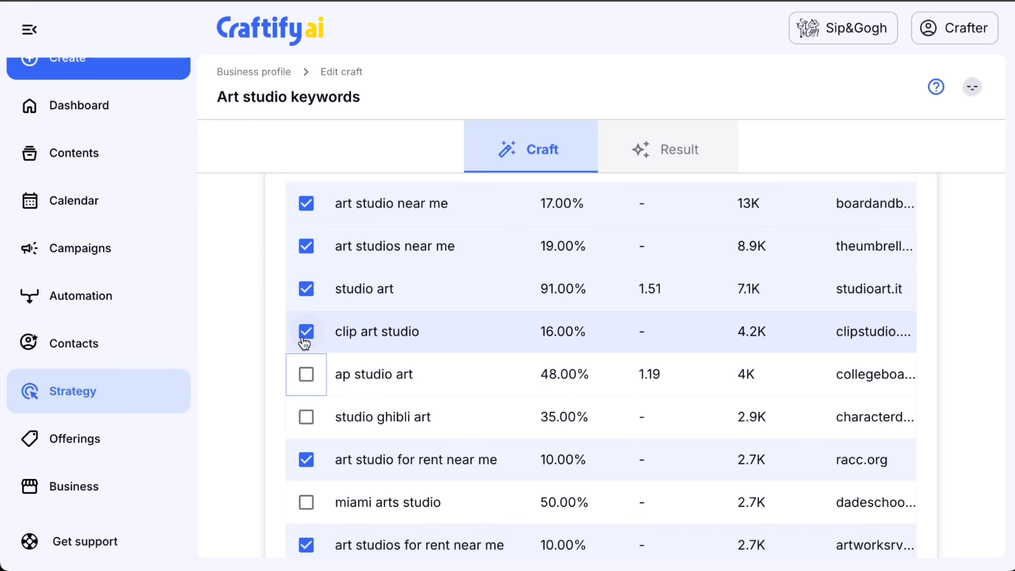
{"action": "left_click", "coordinate": [306, 331]}
Step: Deselect "martial arts studios near me" and "martial arts studio near me" in the related keywords
{"action": "scroll", "coordinate": [341, 335], "scroll_direction": "down", "scroll_amount": 2}
{"action": "scroll", "coordinate": [341, 335], "scroll_direction": "down", "scroll_amount": 2}
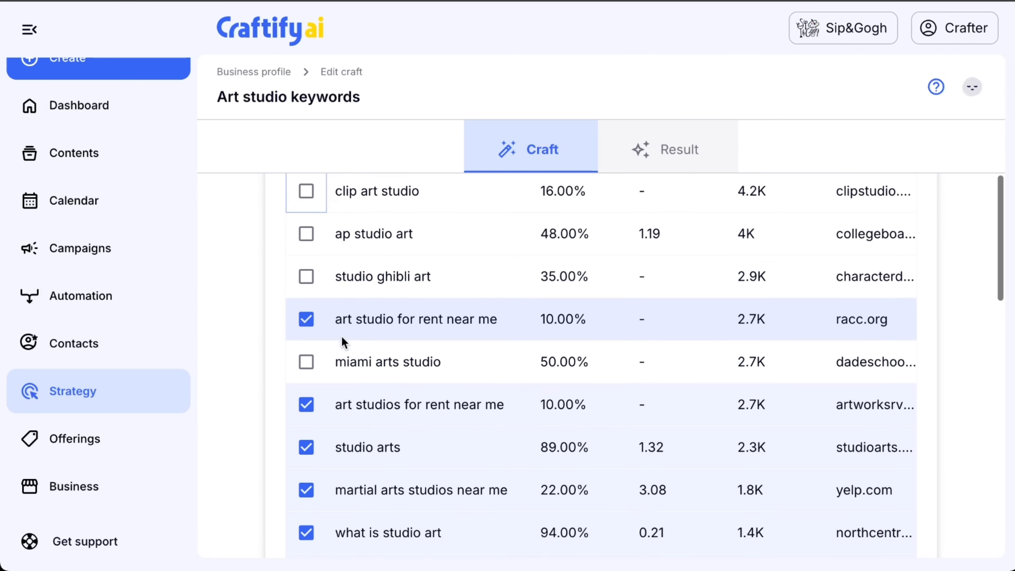
{"action": "scroll", "coordinate": [341, 336], "scroll_direction": "down", "scroll_amount": 2}
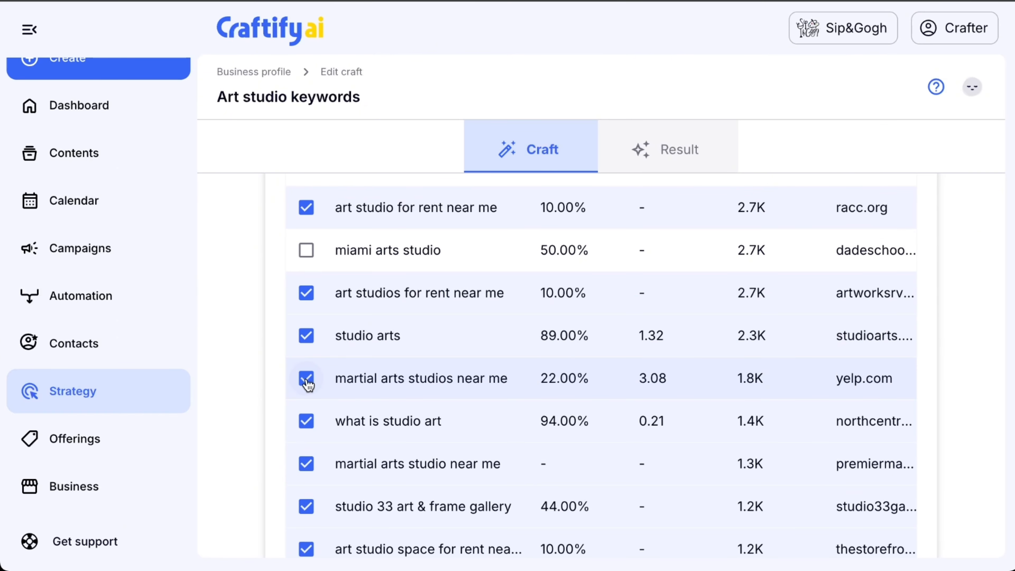
{"action": "left_click", "coordinate": [306, 378]}
{"action": "scroll", "coordinate": [418, 429], "scroll_direction": "down", "scroll_amount": 2}
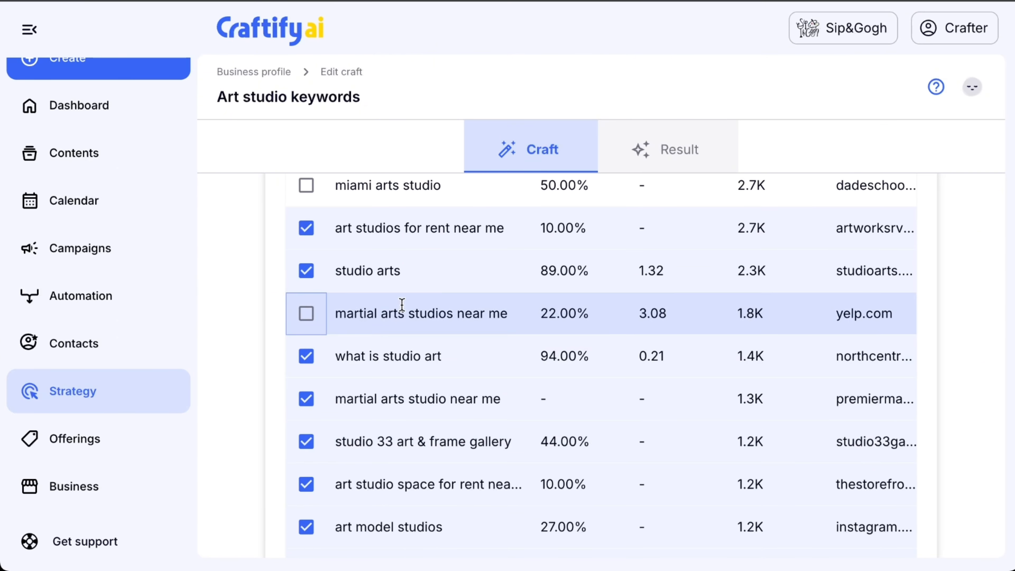
{"action": "scroll", "coordinate": [401, 304], "scroll_direction": "down", "scroll_amount": 1}
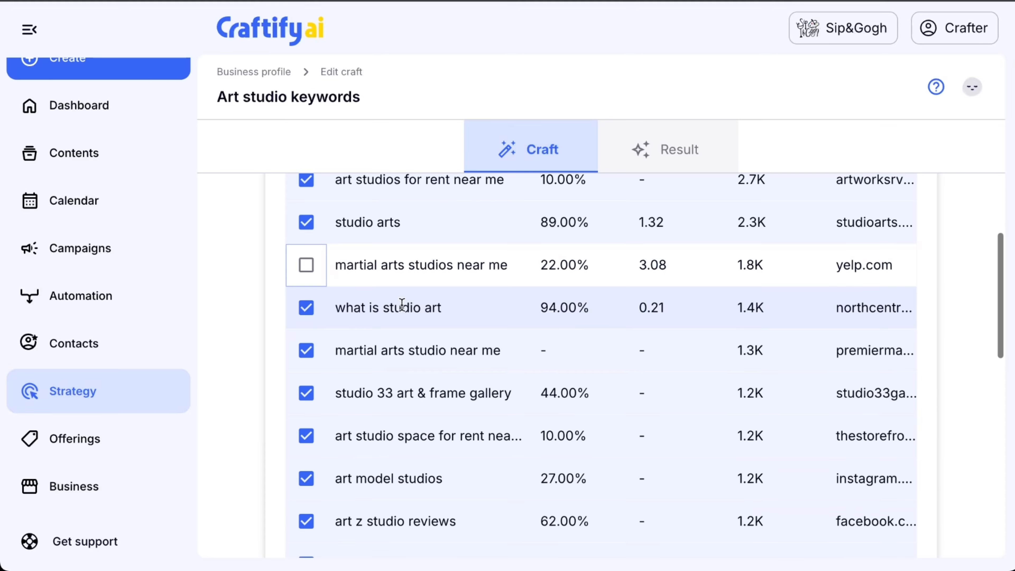
{"action": "left_click", "coordinate": [306, 350]}
{"action": "scroll", "coordinate": [410, 400], "scroll_direction": "down", "scroll_amount": 1}
{"action": "scroll", "coordinate": [411, 400], "scroll_direction": "down", "scroll_amount": 1}
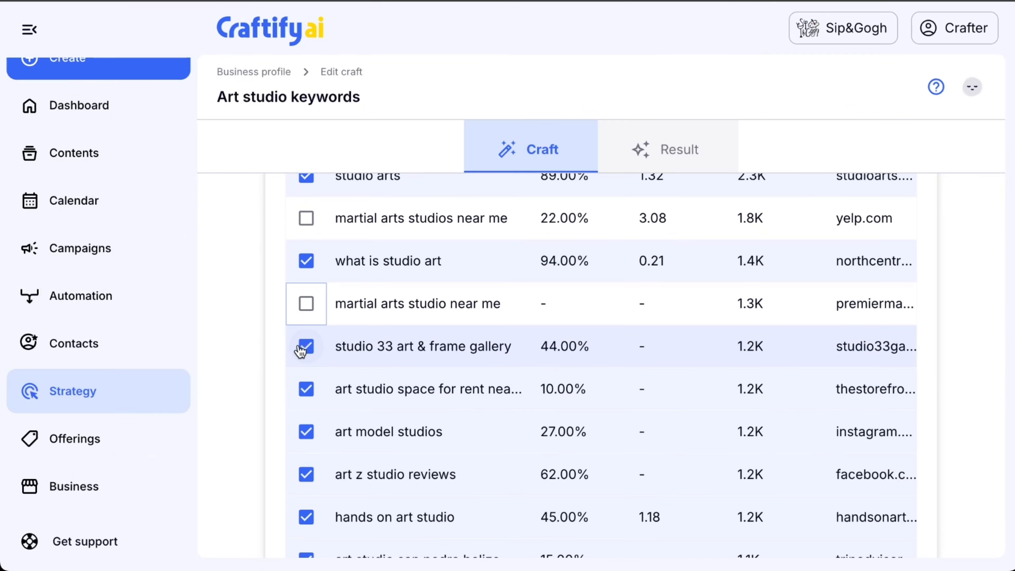
Step: Deselect "studio 33 art & frame gallery" and "b.a. studio art linkedin" in the related keywords, and continue to the question keywords
{"action": "left_click", "coordinate": [306, 347]}
{"action": "scroll", "coordinate": [436, 410], "scroll_direction": "down", "scroll_amount": 2}
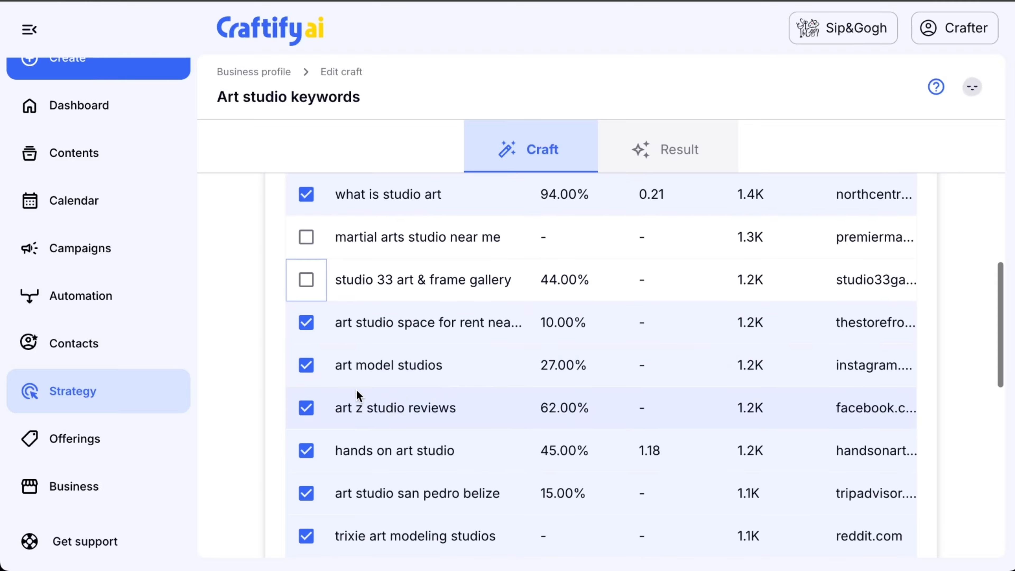
{"action": "scroll", "coordinate": [435, 390], "scroll_direction": "down", "scroll_amount": 6}
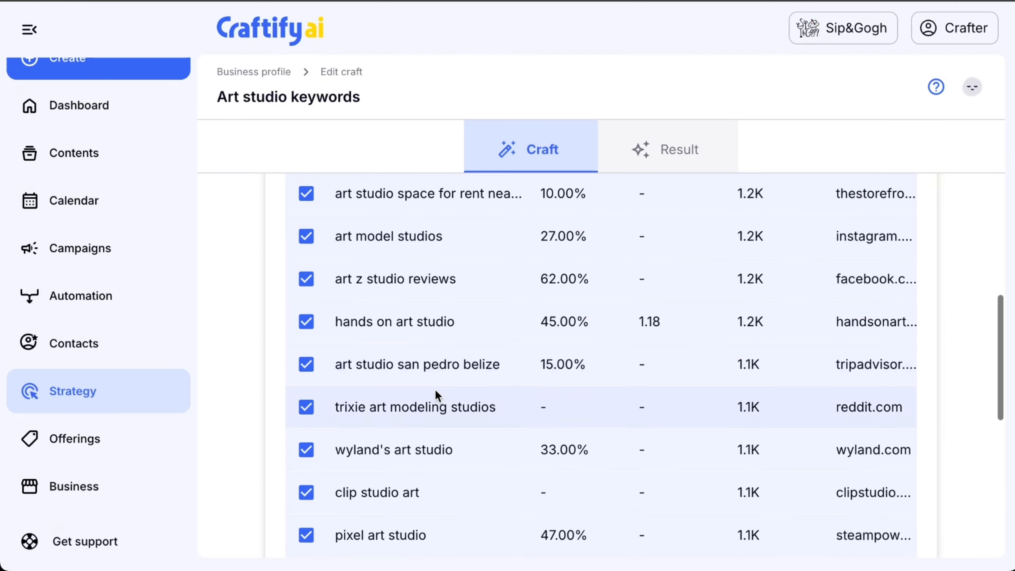
{"action": "scroll", "coordinate": [437, 394], "scroll_direction": "down", "scroll_amount": 6}
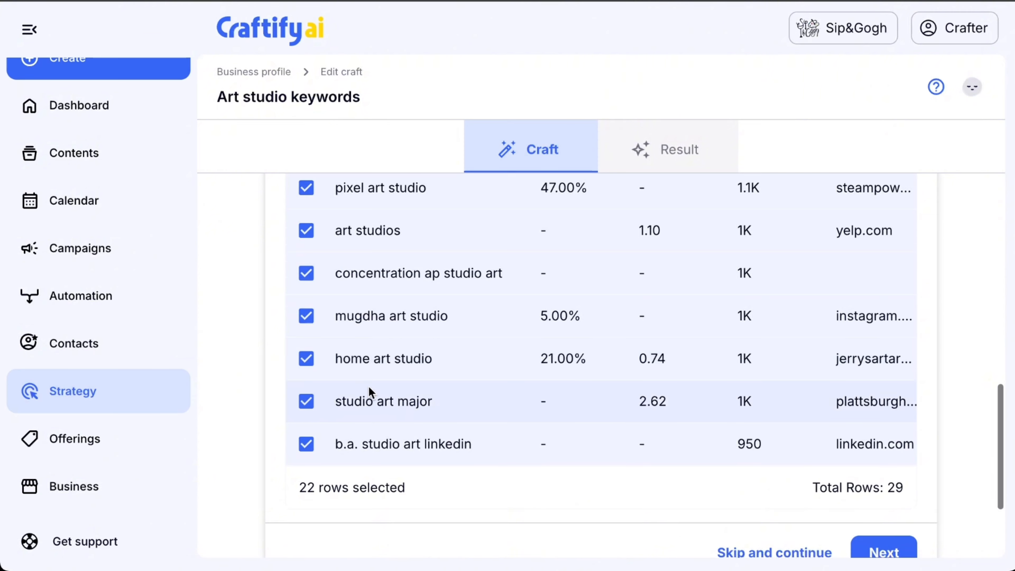
{"action": "left_click", "coordinate": [306, 445]}
{"action": "scroll", "coordinate": [561, 455], "scroll_direction": "down", "scroll_amount": 1}
{"action": "scroll", "coordinate": [562, 454], "scroll_direction": "down", "scroll_amount": 2}
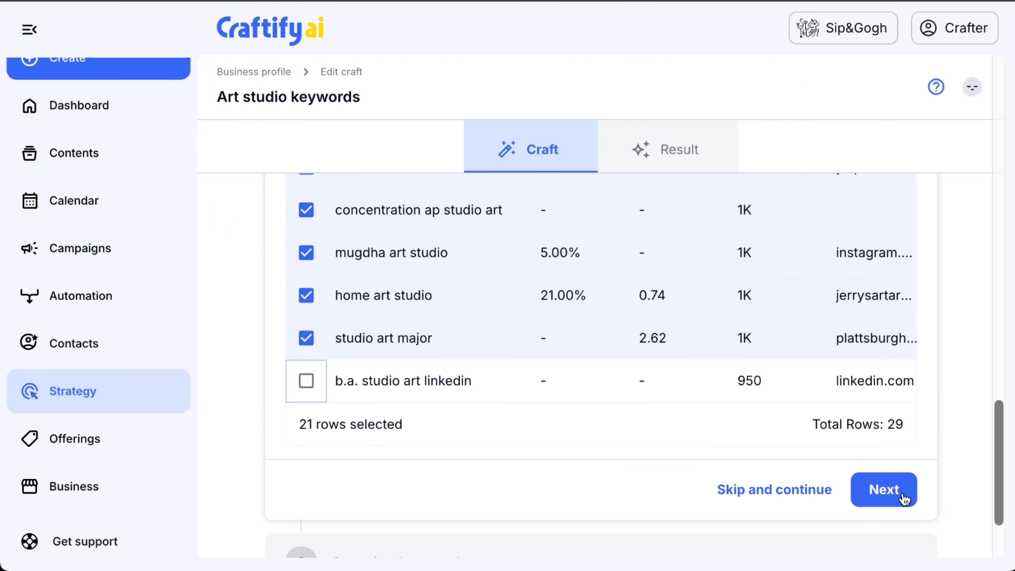
{"action": "left_click", "coordinate": [880, 497]}
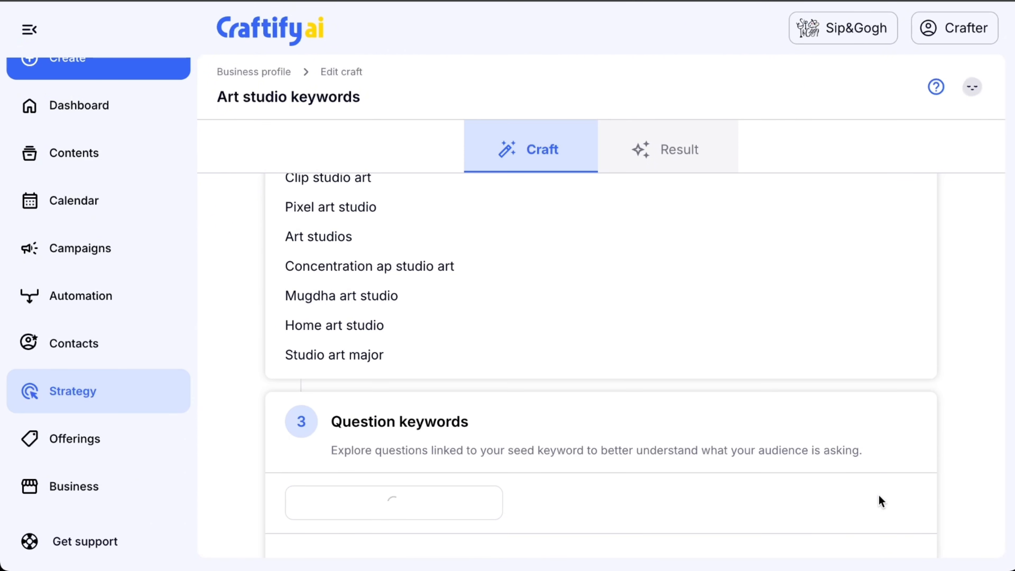
Step: Examine the question keywords for "art studio" and their statistics, including difficulty, cost per click, volume, first search result and paid competition columns
{"action": "scroll", "coordinate": [878, 494], "scroll_direction": "down", "scroll_amount": 1}
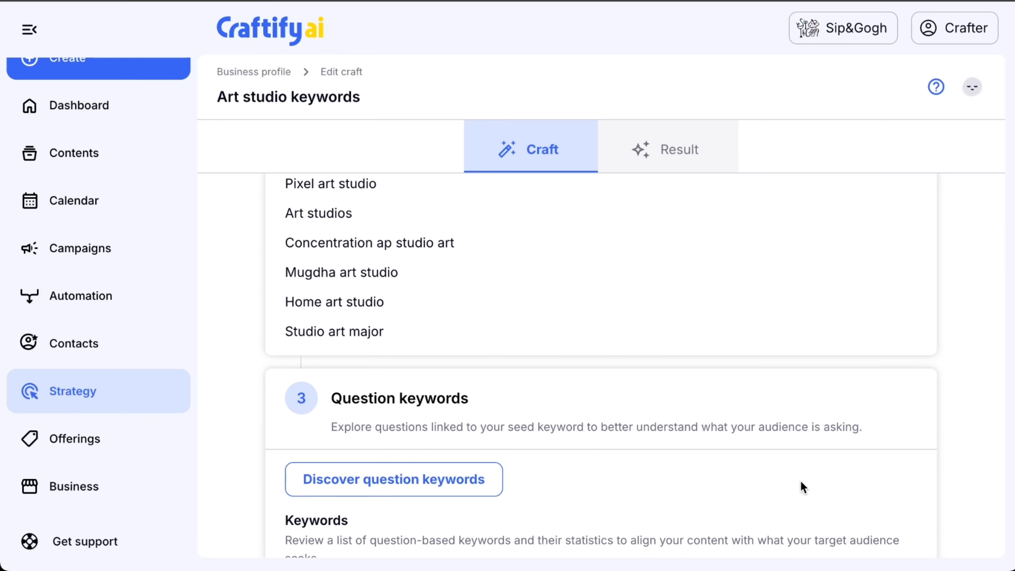
{"action": "scroll", "coordinate": [581, 464], "scroll_direction": "down", "scroll_amount": 2}
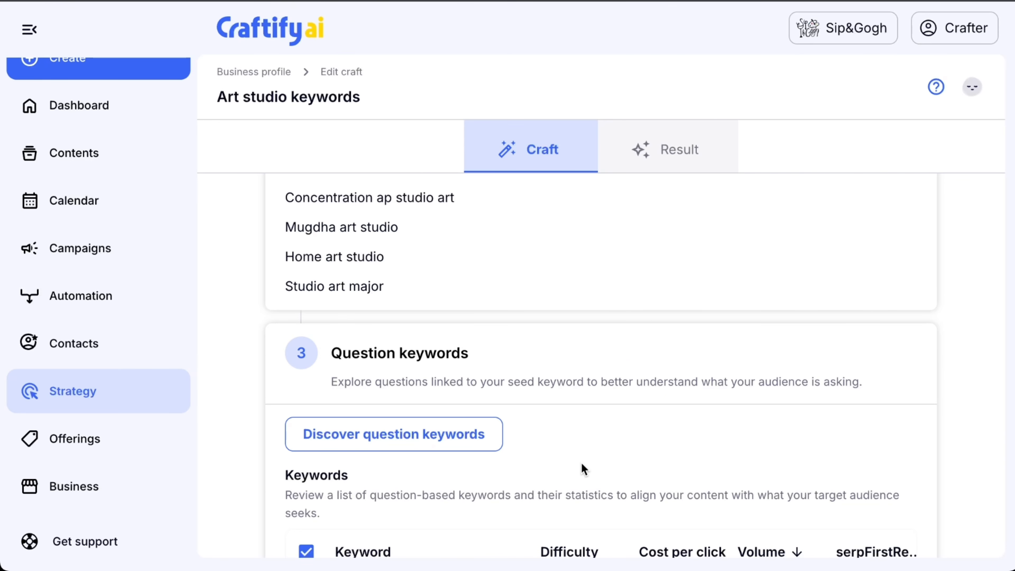
{"action": "scroll", "coordinate": [581, 464], "scroll_direction": "down", "scroll_amount": 3}
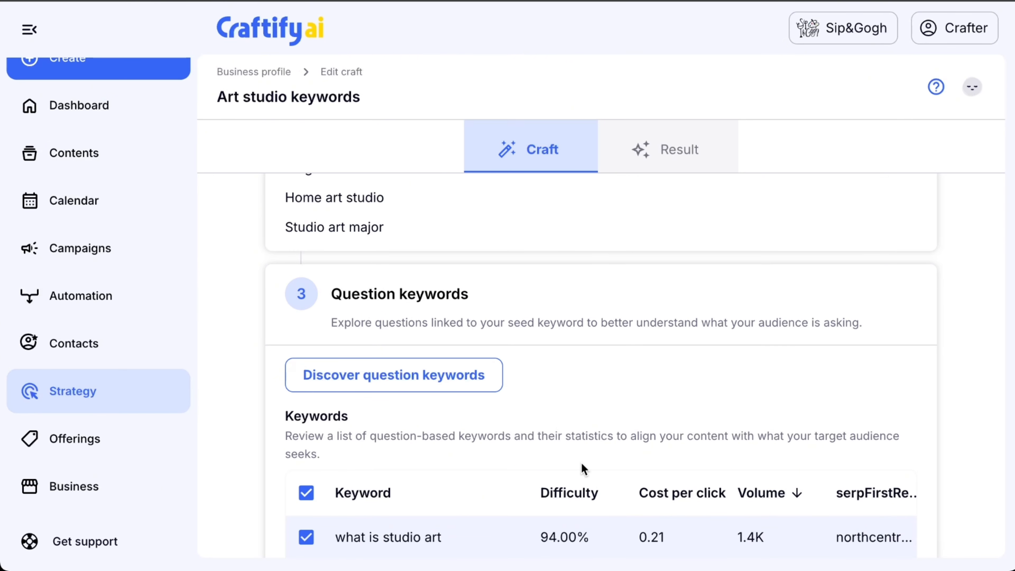
{"action": "scroll", "coordinate": [575, 395], "scroll_direction": "down", "scroll_amount": 5}
{"action": "scroll", "coordinate": [575, 395], "scroll_direction": "down", "scroll_amount": 1}
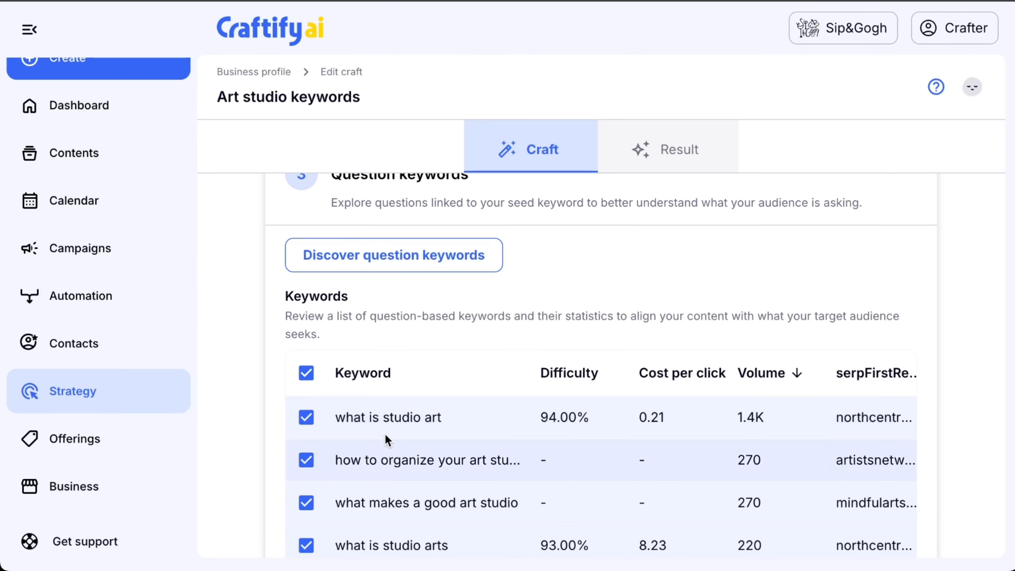
{"action": "scroll", "coordinate": [511, 346], "scroll_direction": "down", "scroll_amount": 5}
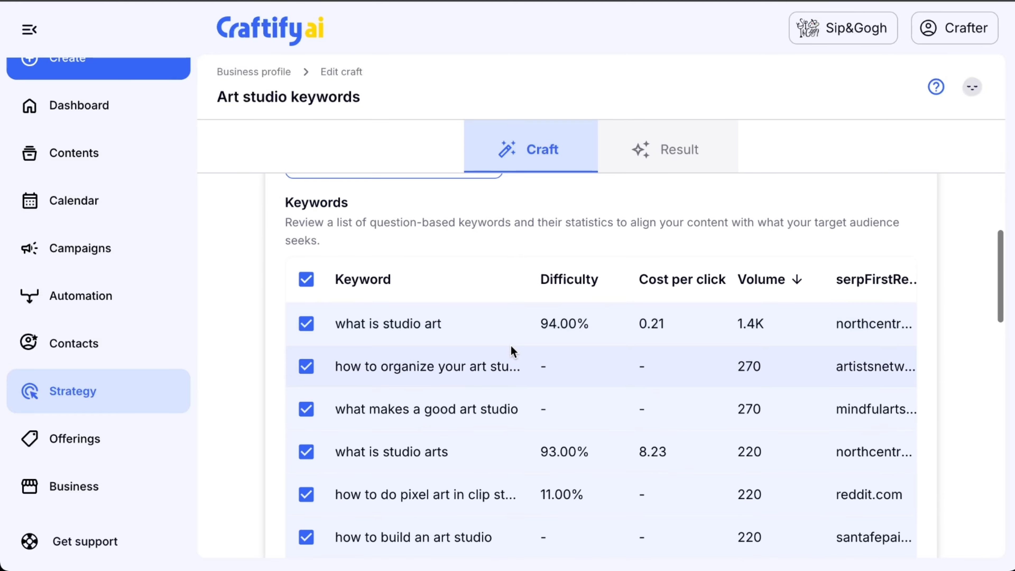
{"action": "scroll", "coordinate": [511, 345], "scroll_direction": "down", "scroll_amount": 5}
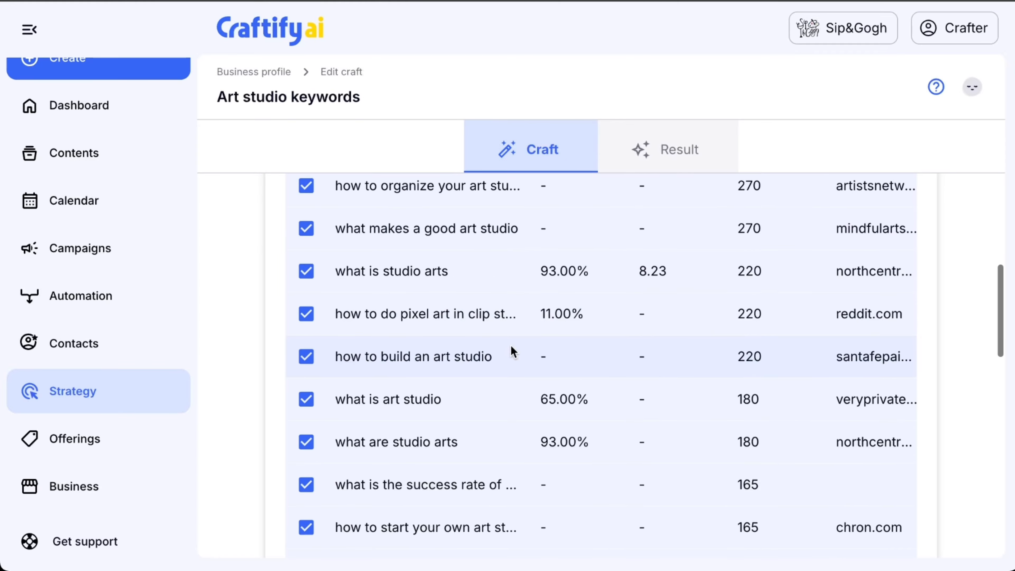
{"action": "scroll", "coordinate": [511, 347], "scroll_direction": "down", "scroll_amount": 7}
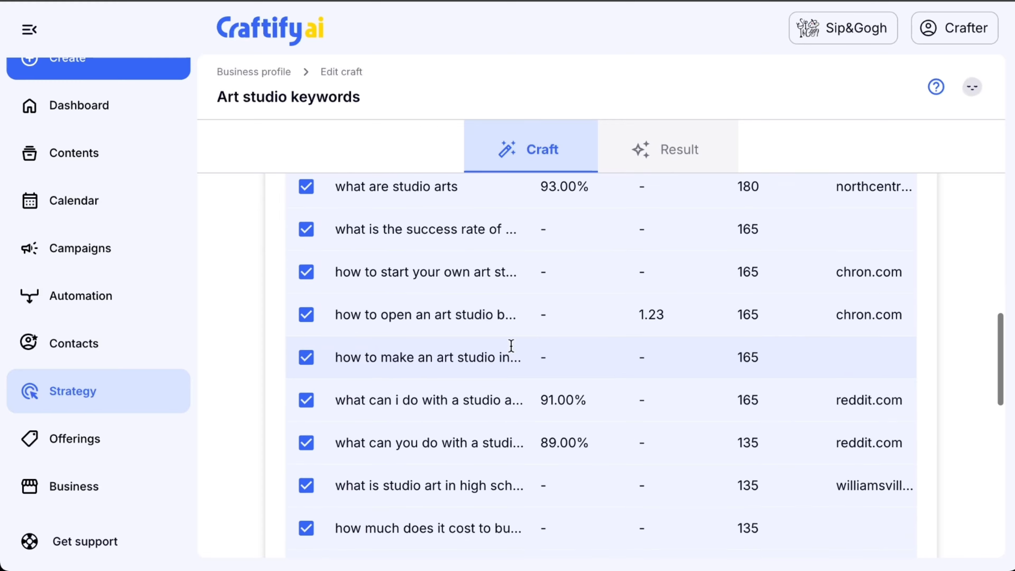
{"action": "scroll", "coordinate": [411, 413], "scroll_direction": "down", "scroll_amount": 14}
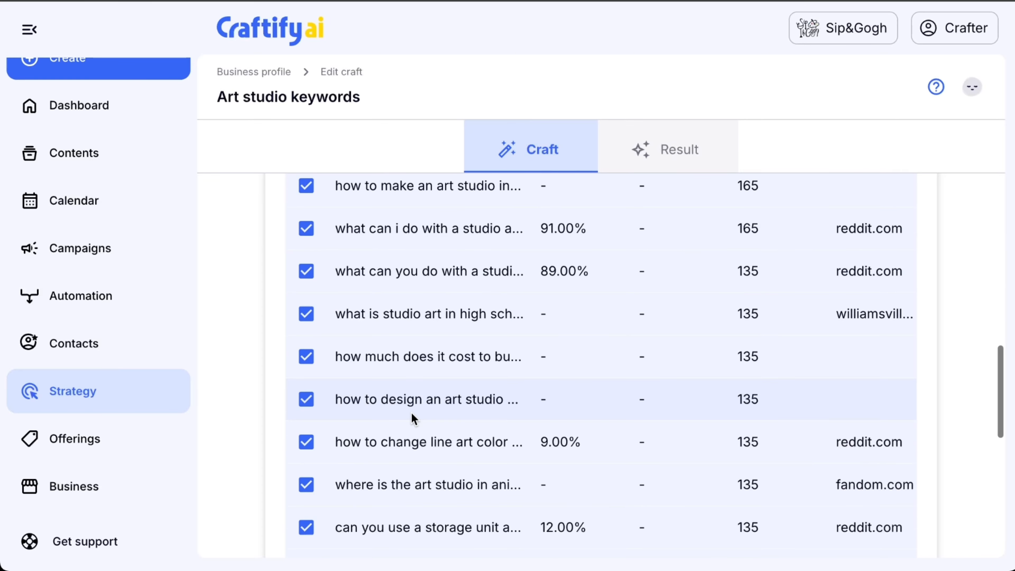
{"action": "scroll", "coordinate": [411, 413], "scroll_direction": "down", "scroll_amount": 5}
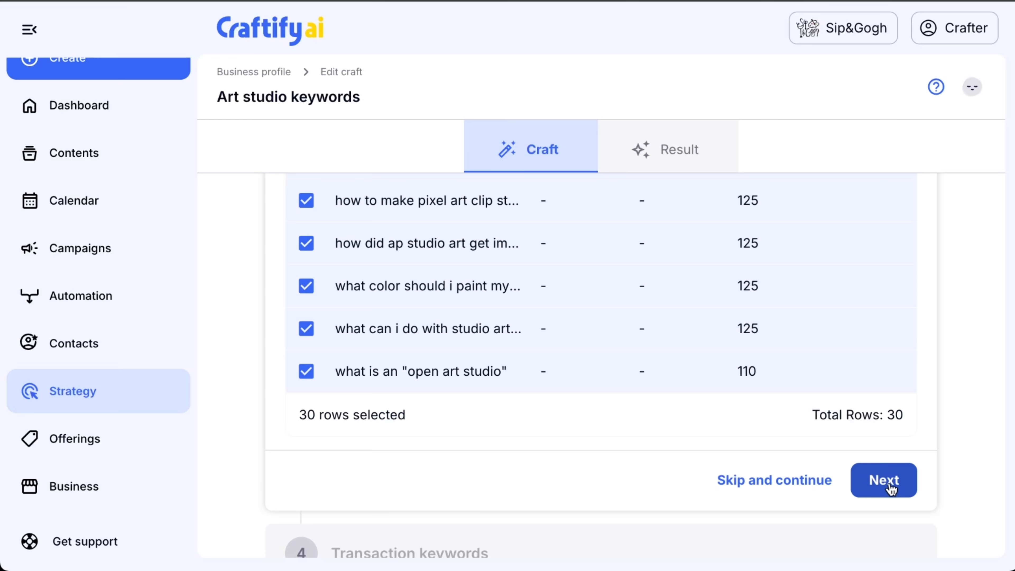
{"action": "scroll", "coordinate": [780, 293], "scroll_direction": "right", "scroll_amount": 10}
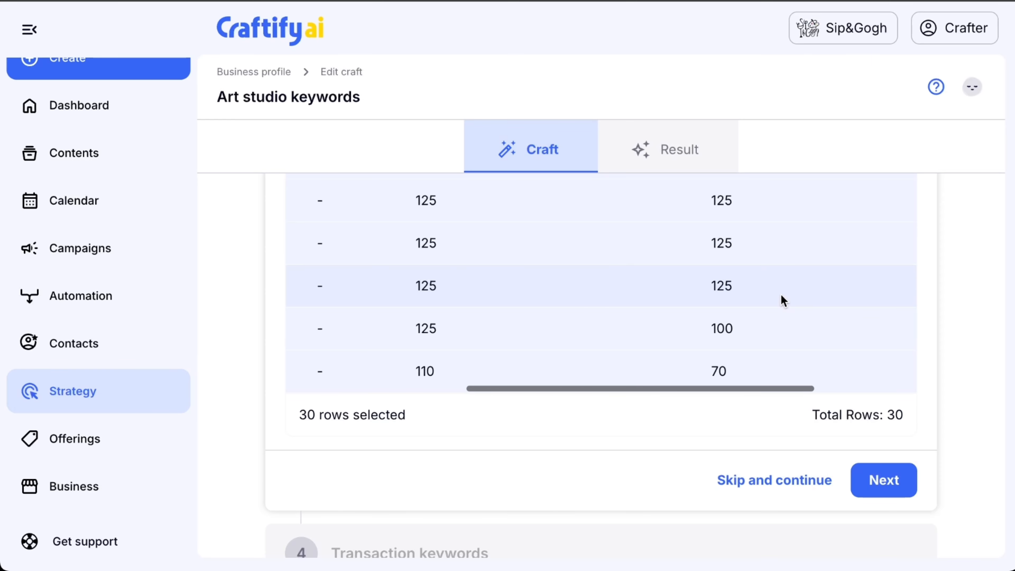
{"action": "scroll", "coordinate": [780, 293], "scroll_direction": "up", "scroll_amount": 10}
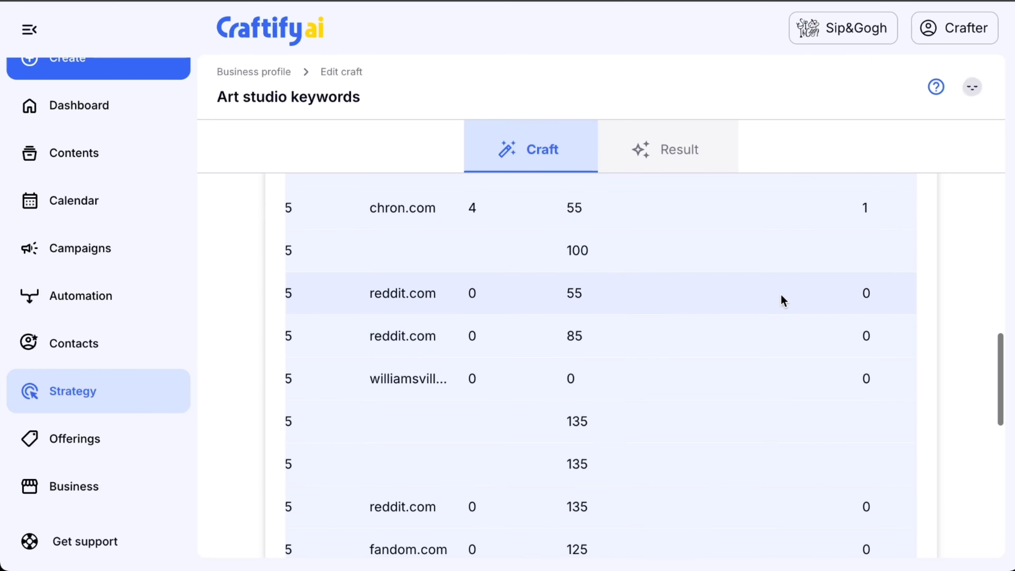
{"action": "scroll", "coordinate": [781, 295], "scroll_direction": "up", "scroll_amount": 8}
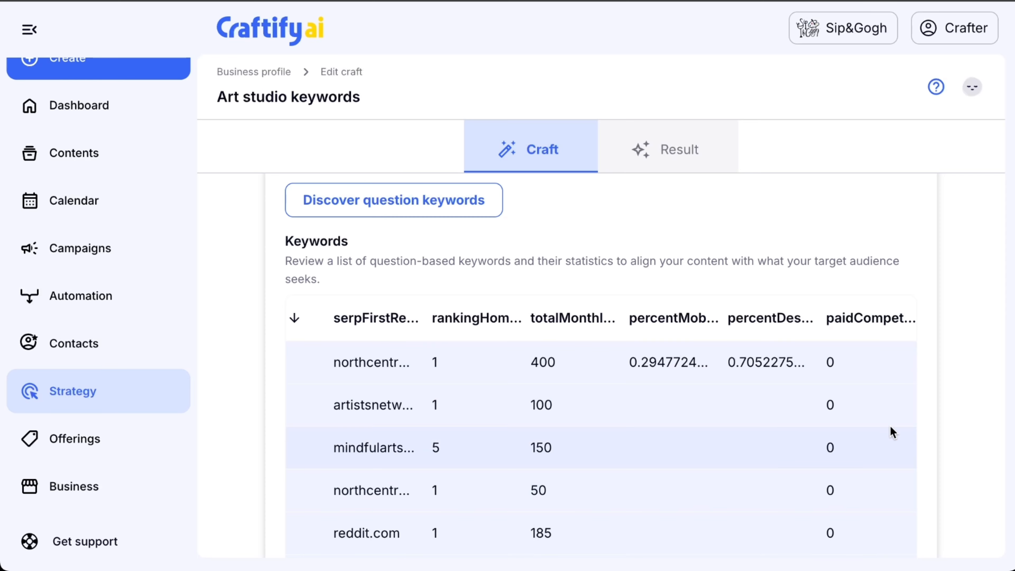
Step: Keep all question keywords selected and continue to the transaction keywords
{"action": "scroll", "coordinate": [892, 432], "scroll_direction": "down", "scroll_amount": 20}
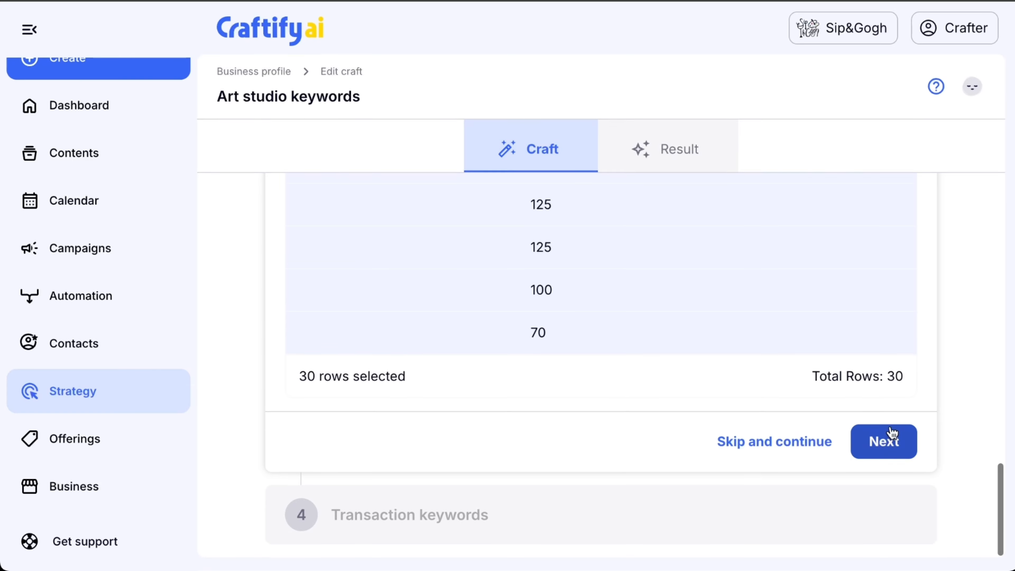
{"action": "left_click", "coordinate": [892, 434]}
{"action": "scroll", "coordinate": [583, 400], "scroll_direction": "up", "scroll_amount": 8}
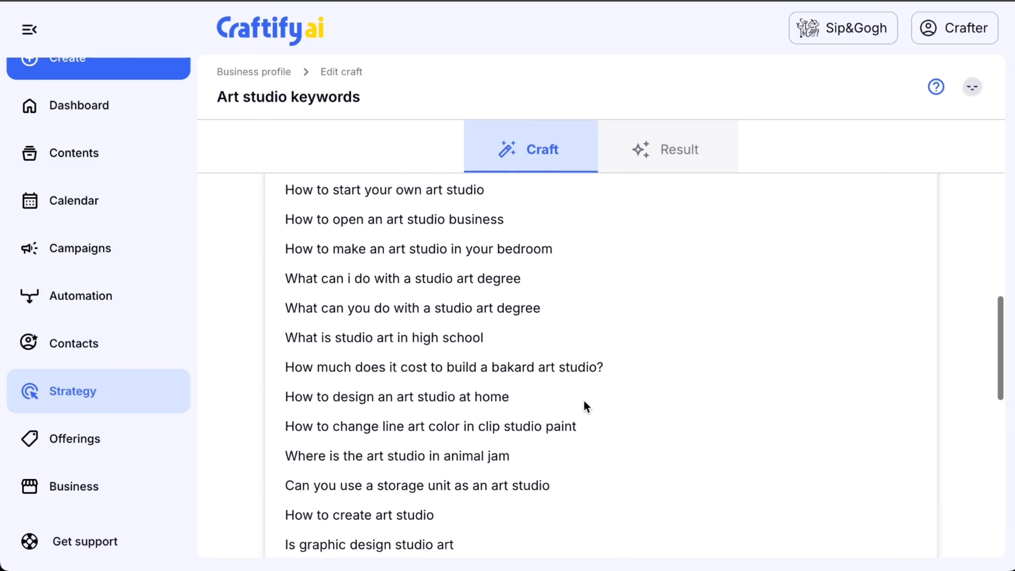
Step: Deselect "martial arts studios near me" and "martial arts studio near me" in the transaction keywords
{"action": "scroll", "coordinate": [583, 400], "scroll_direction": "down", "scroll_amount": 10}
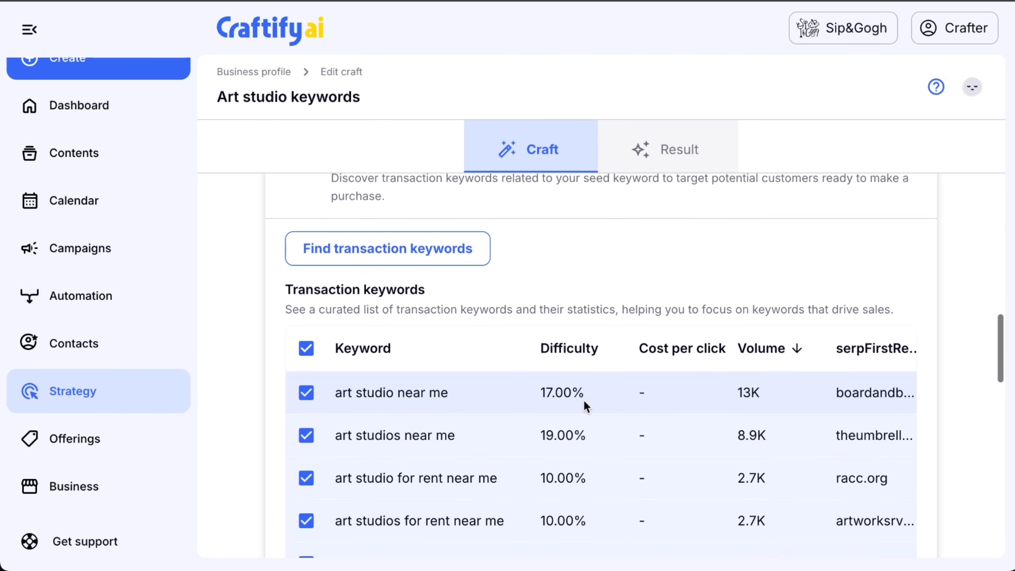
{"action": "scroll", "coordinate": [583, 400], "scroll_direction": "down", "scroll_amount": 1}
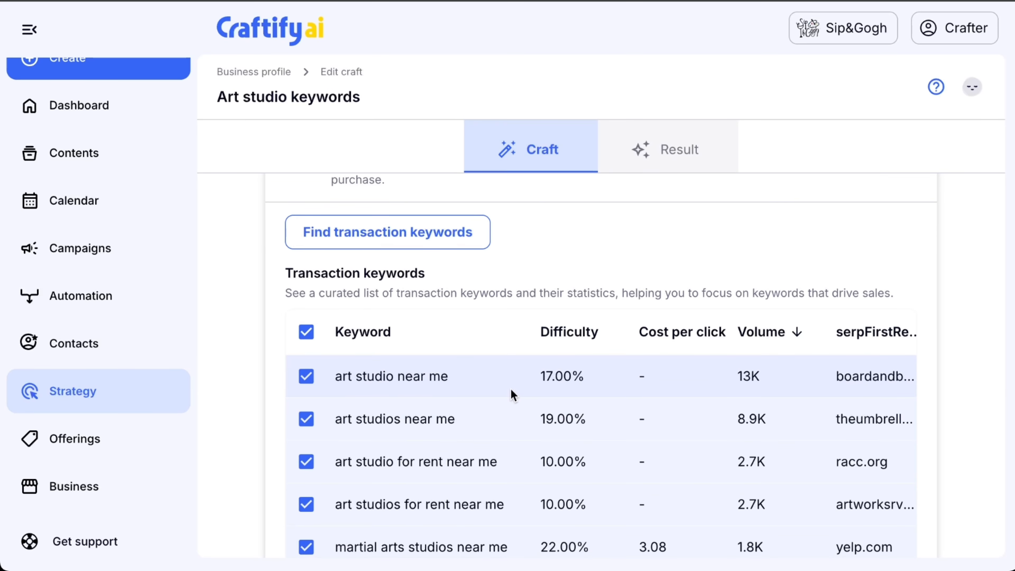
{"action": "scroll", "coordinate": [513, 395], "scroll_direction": "right", "scroll_amount": 10}
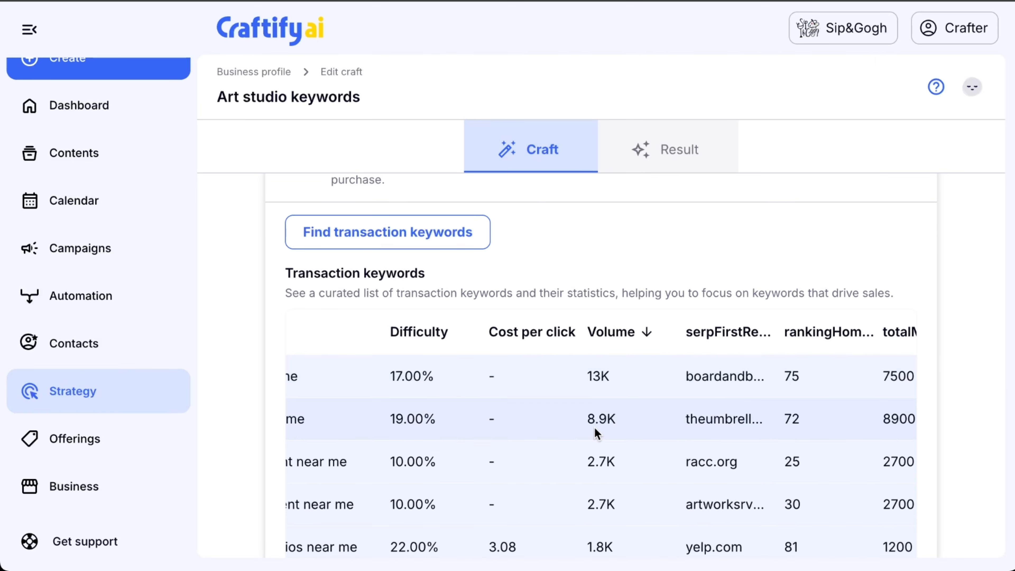
{"action": "scroll", "coordinate": [595, 433], "scroll_direction": "right", "scroll_amount": 5}
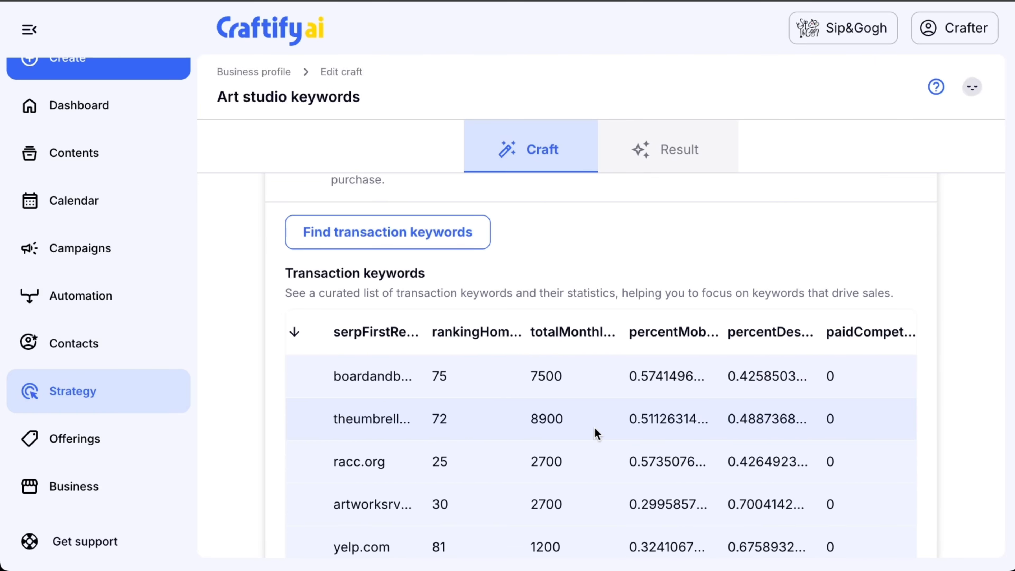
{"action": "scroll", "coordinate": [595, 434], "scroll_direction": "left", "scroll_amount": 15}
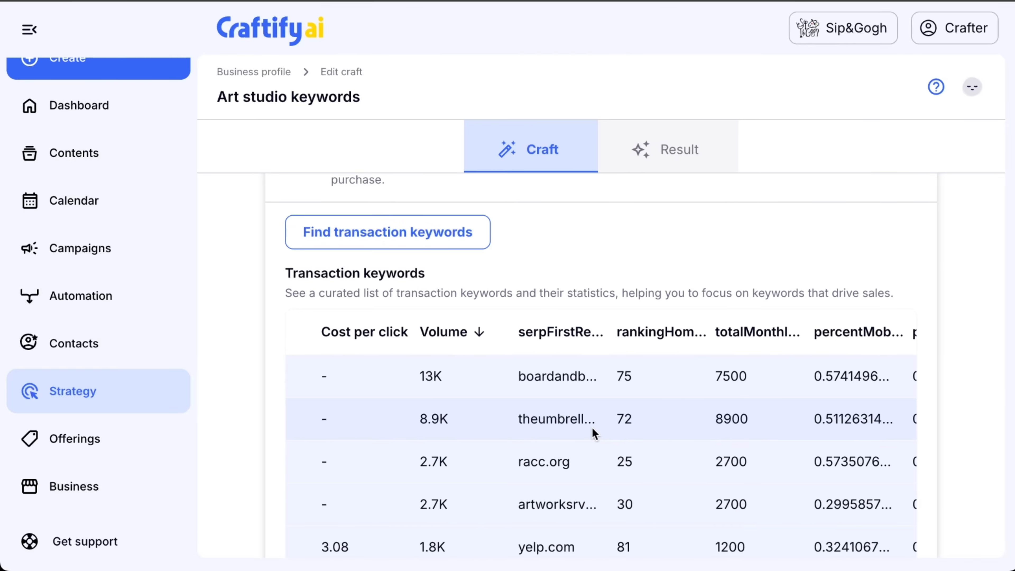
{"action": "scroll", "coordinate": [376, 445], "scroll_direction": "down", "scroll_amount": 5}
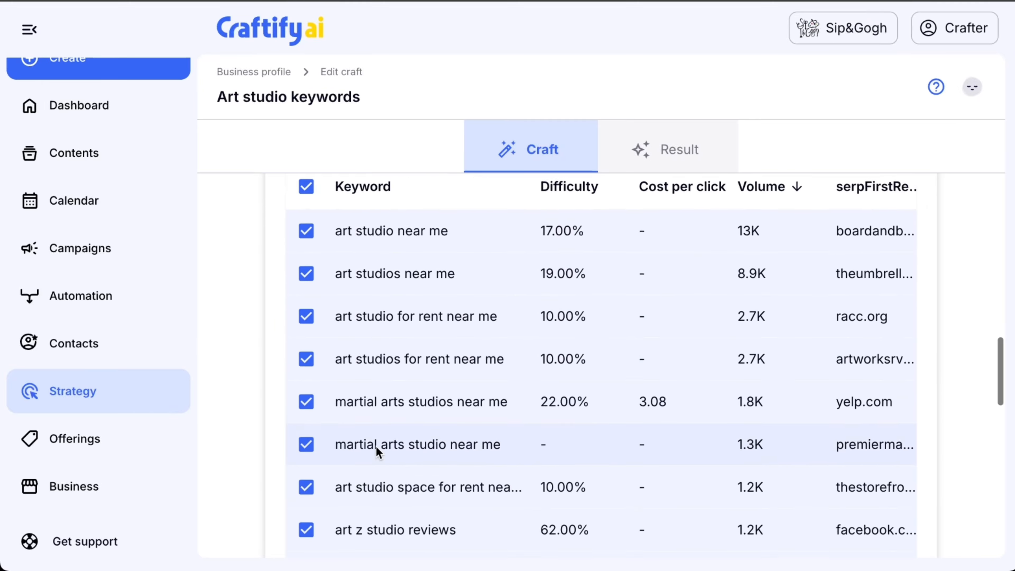
{"action": "left_click", "coordinate": [304, 369]}
{"action": "left_click", "coordinate": [306, 405]}
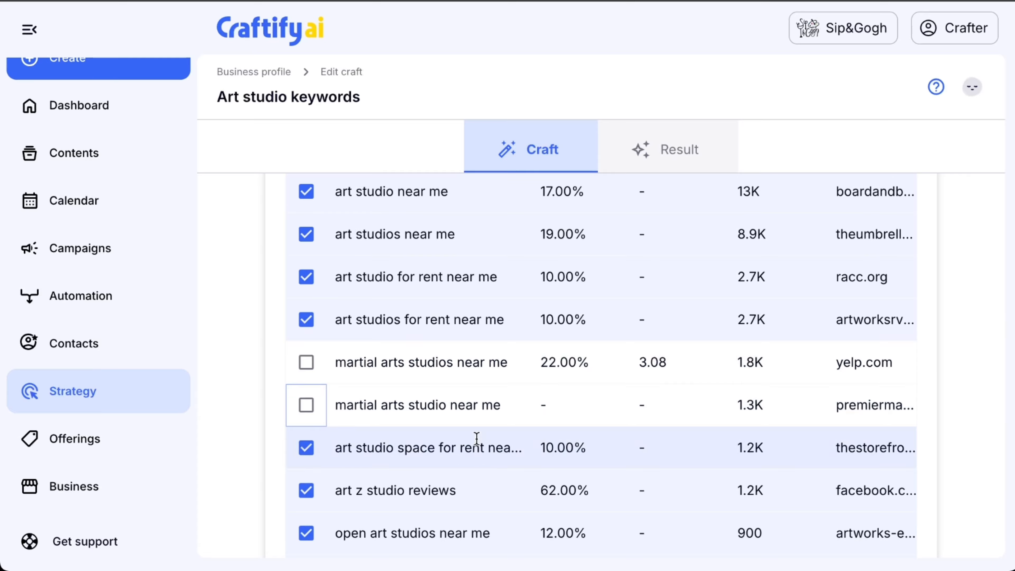
Step: Deselect the shared martial arts studios keyword in the transaction keywords and finish the keyword craft
{"action": "scroll", "coordinate": [476, 440], "scroll_direction": "down", "scroll_amount": 2}
{"action": "scroll", "coordinate": [389, 469], "scroll_direction": "down", "scroll_amount": 10}
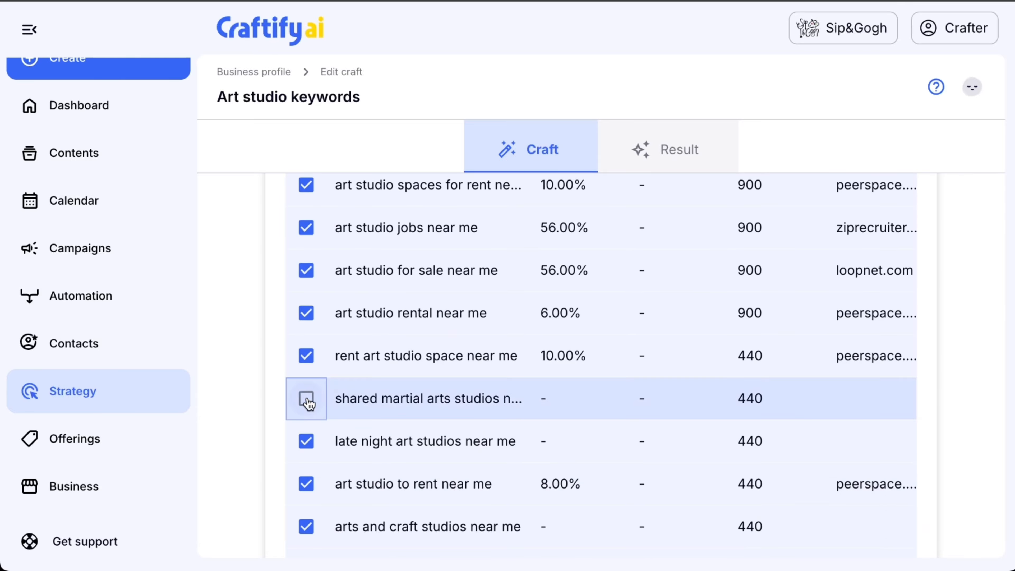
{"action": "left_click", "coordinate": [306, 398]}
{"action": "scroll", "coordinate": [517, 402], "scroll_direction": "down", "scroll_amount": 3}
{"action": "scroll", "coordinate": [516, 398], "scroll_direction": "down", "scroll_amount": 12}
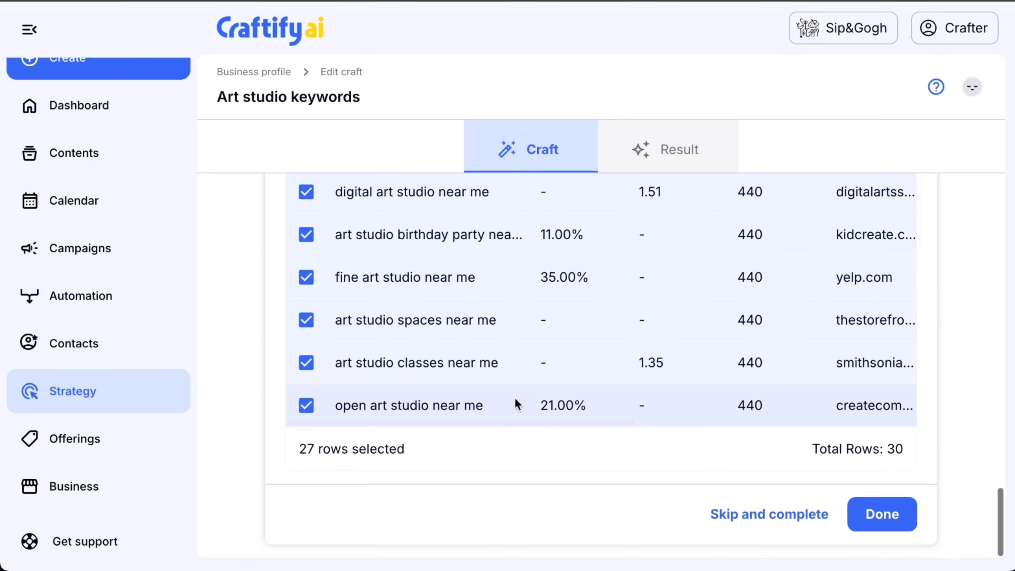
{"action": "left_click", "coordinate": [893, 527]}
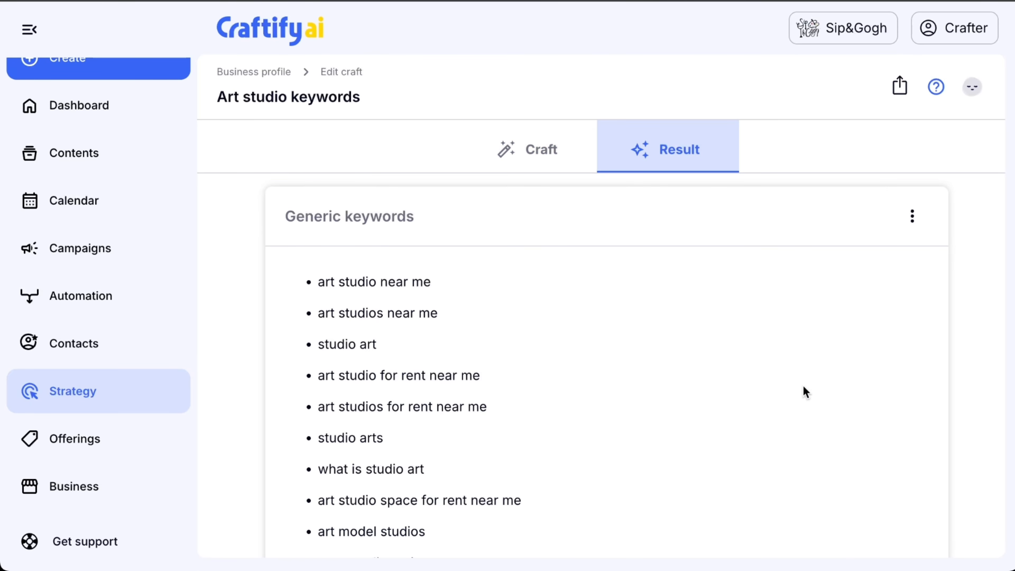
Step: Review the resulting generic, question and transaction keyword lists, and return to the business profile
{"action": "scroll", "coordinate": [803, 386], "scroll_direction": "down", "scroll_amount": 5}
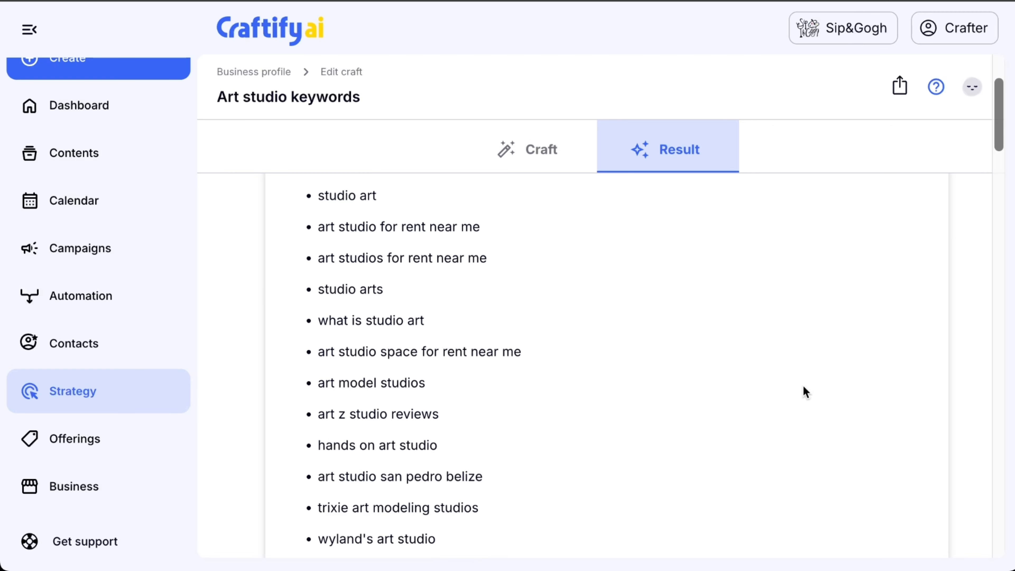
{"action": "scroll", "coordinate": [803, 387], "scroll_direction": "down", "scroll_amount": 7}
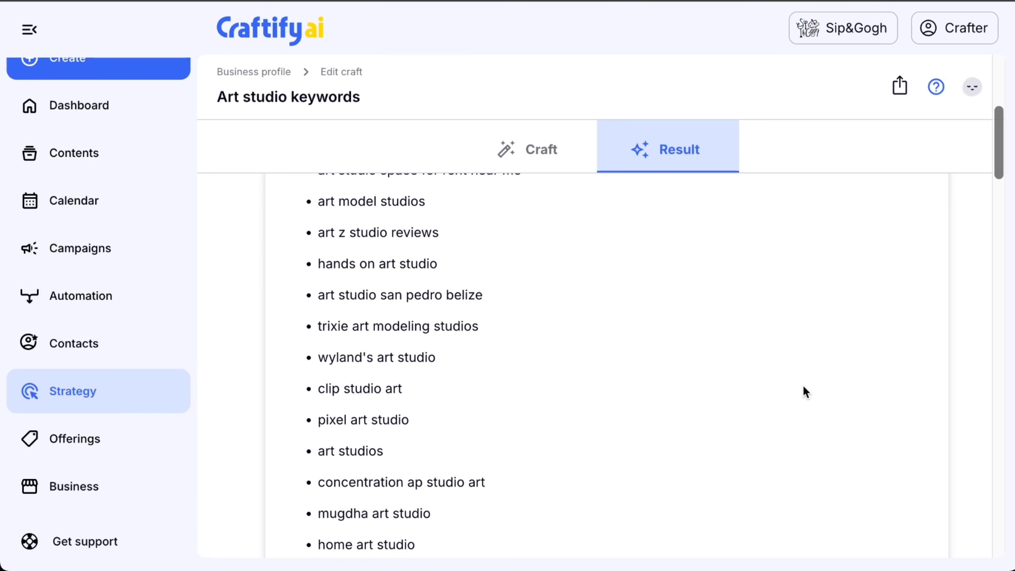
{"action": "scroll", "coordinate": [803, 387], "scroll_direction": "down", "scroll_amount": 15}
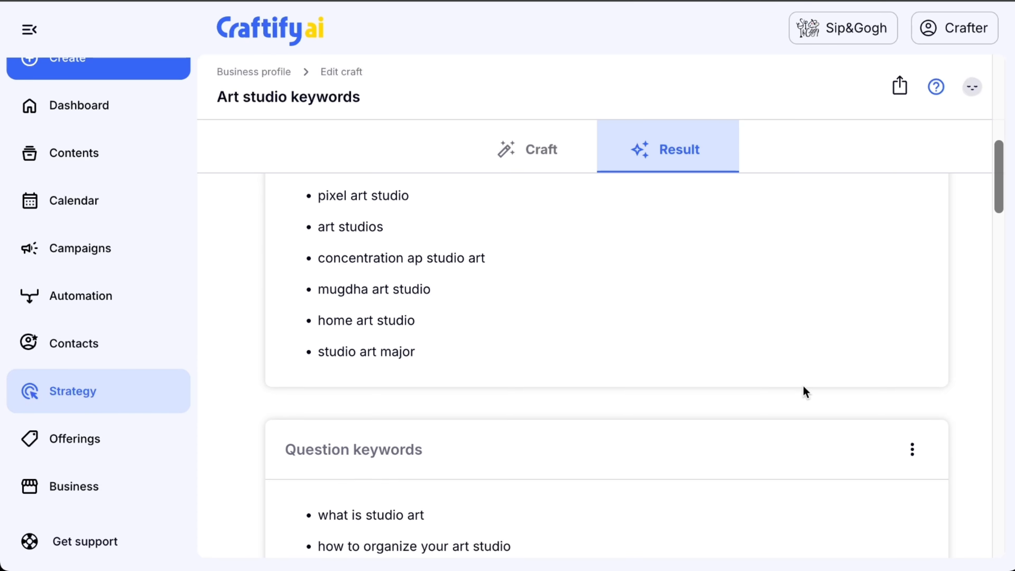
{"action": "scroll", "coordinate": [804, 391], "scroll_direction": "down", "scroll_amount": 8}
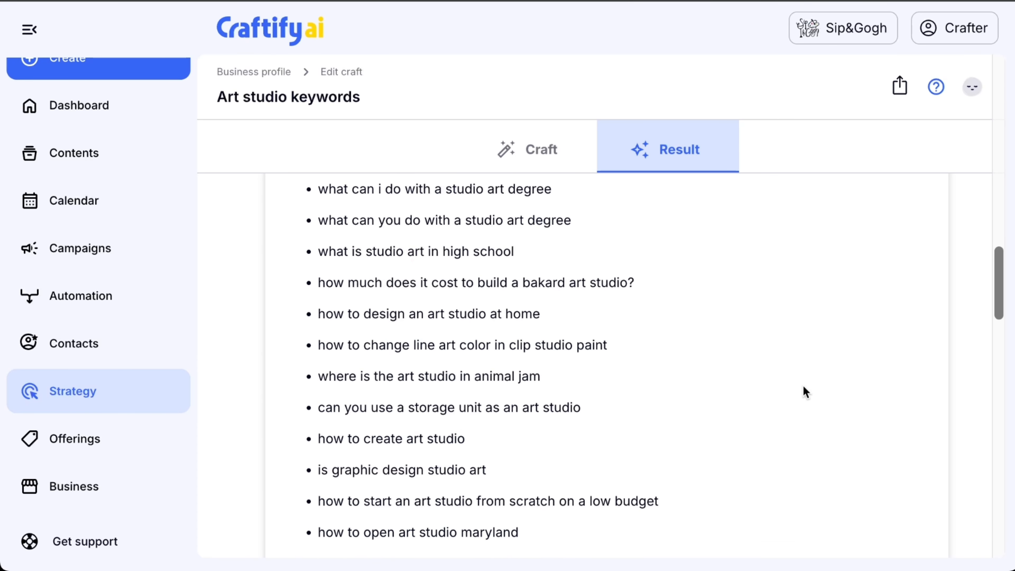
{"action": "scroll", "coordinate": [804, 389], "scroll_direction": "down", "scroll_amount": 18}
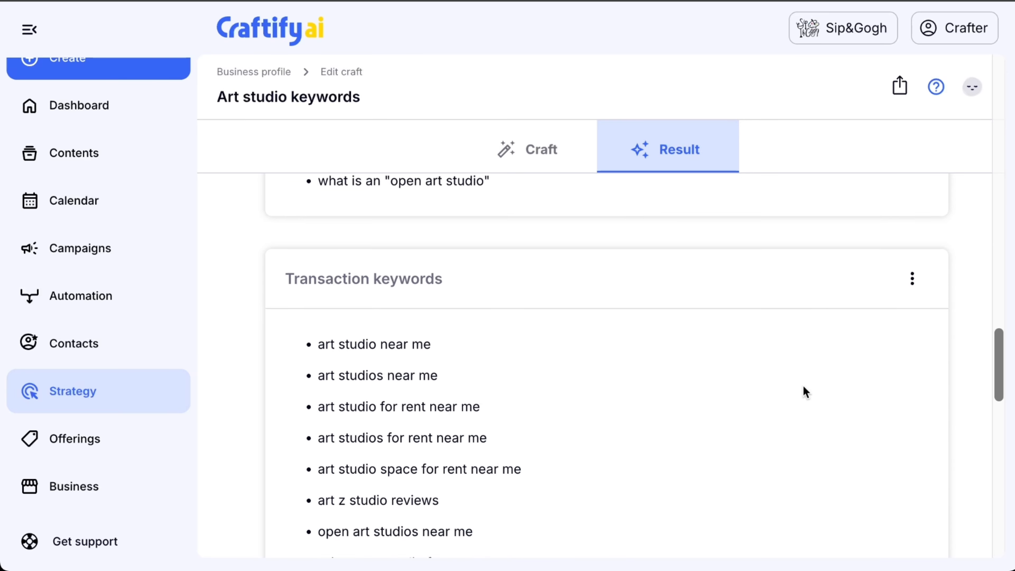
{"action": "left_click", "coordinate": [256, 73]}
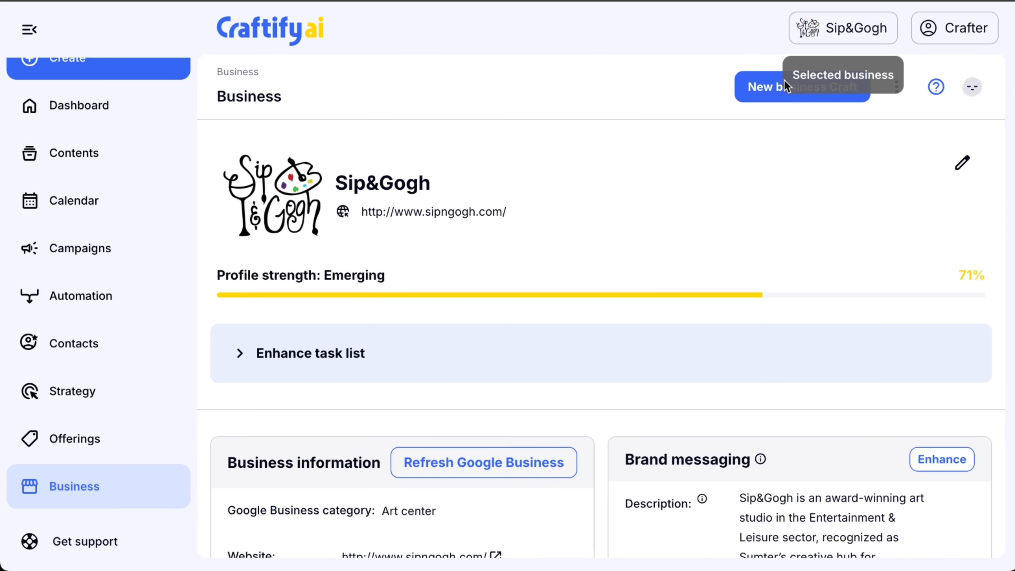
Step: Start a new Audience Segment Persona craft and enter "looking to relax, get creative, and try something new with painting" as the audience's needs
{"action": "left_click", "coordinate": [783, 91]}
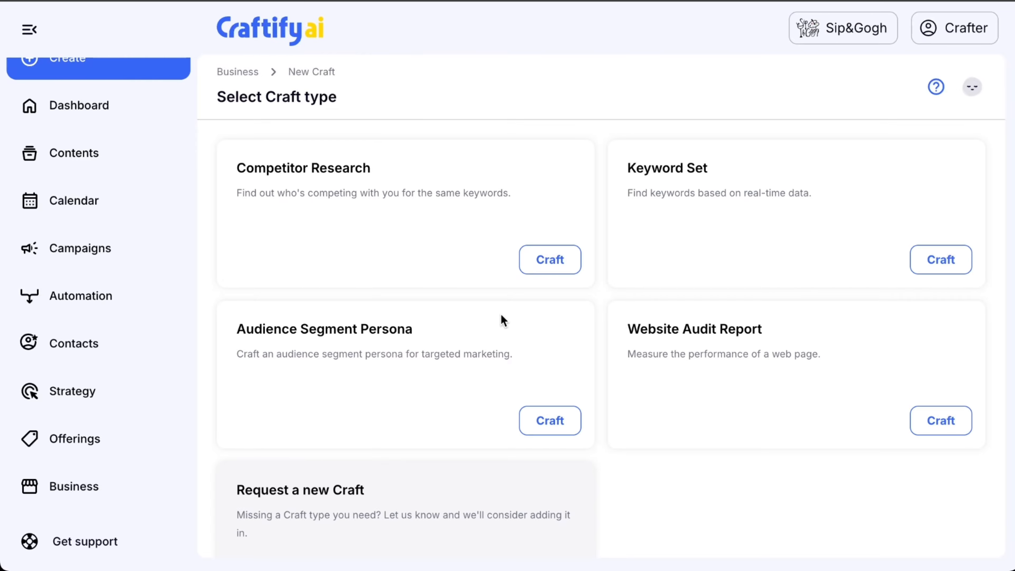
{"action": "left_click", "coordinate": [550, 432]}
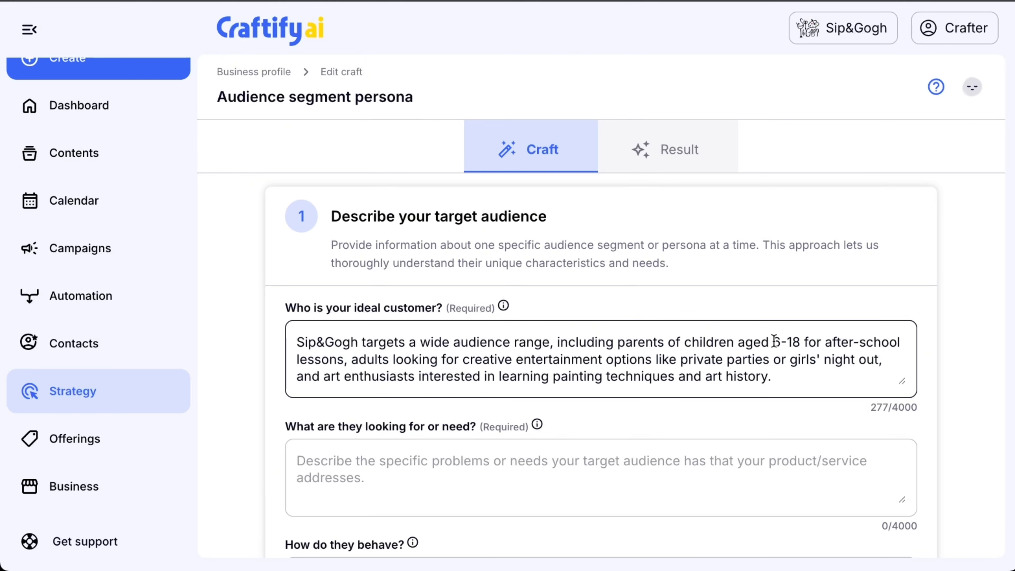
{"action": "left_click", "coordinate": [503, 457]}
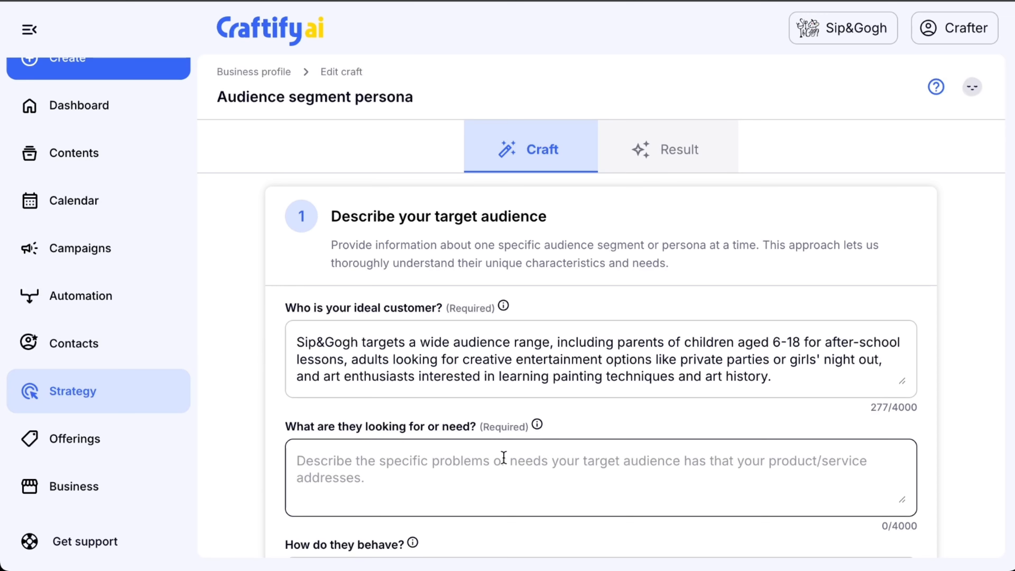
{"action": "scroll", "coordinate": [519, 459], "scroll_direction": "down", "scroll_amount": 1}
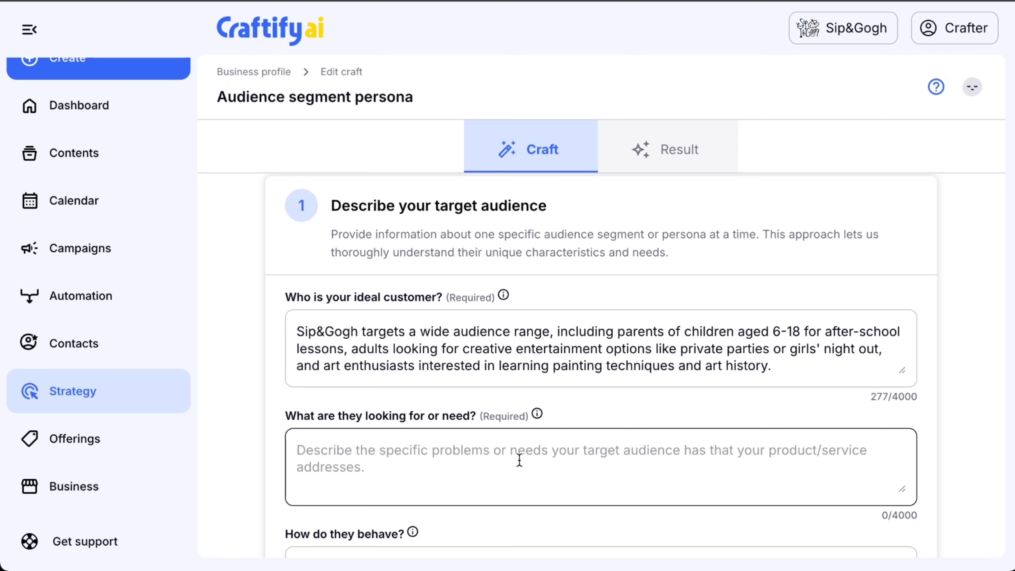
{"action": "scroll", "coordinate": [519, 459], "scroll_direction": "down", "scroll_amount": 4}
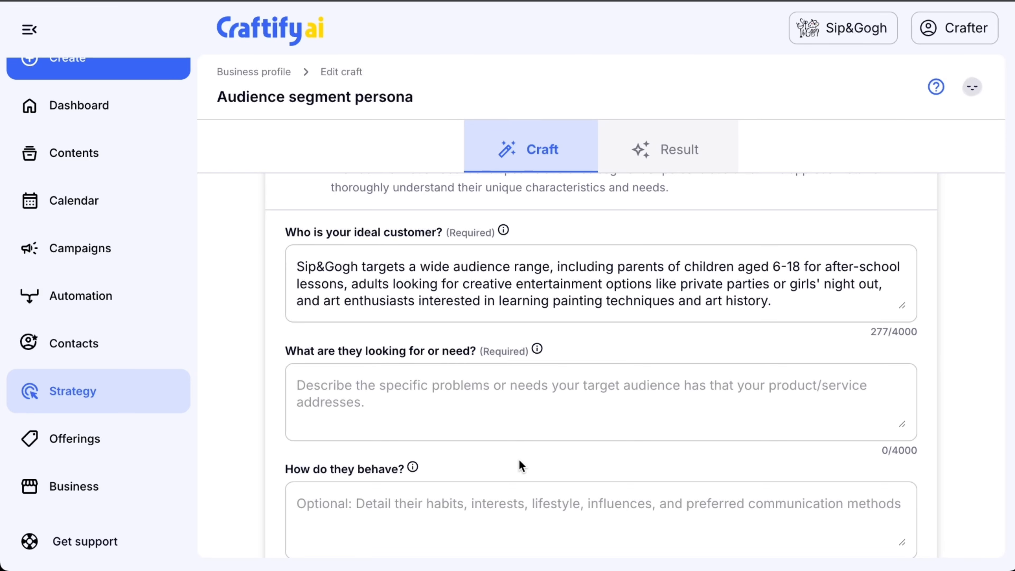
{"action": "left_click", "coordinate": [512, 426]}
{"action": "scroll", "coordinate": [514, 410], "scroll_direction": "down", "scroll_amount": 1}
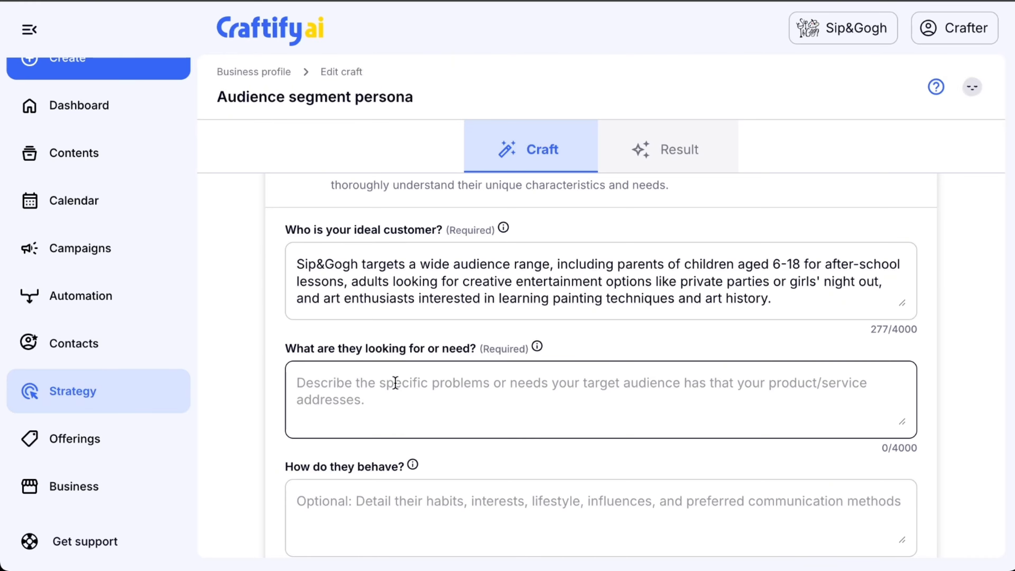
{"action": "left_click", "coordinate": [397, 405]}
{"action": "type", "text": "looking to relax,"}
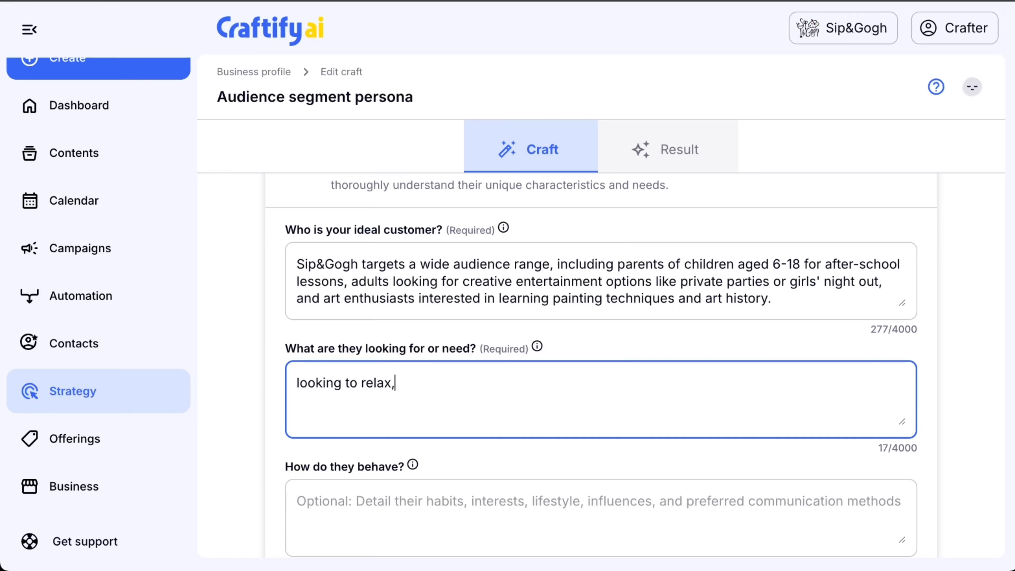
{"action": "type", "text": " get creative"}
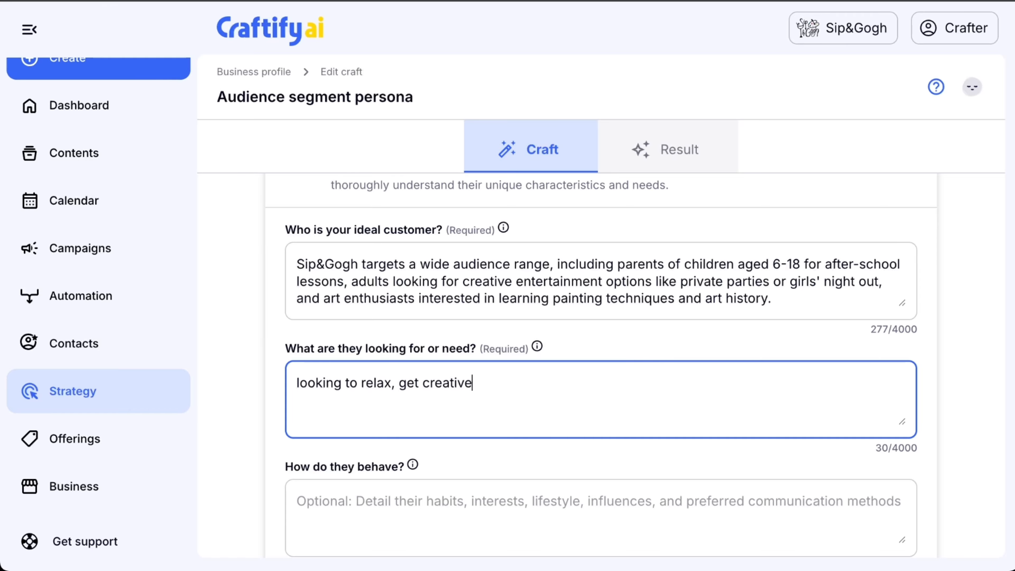
{"action": "type", "text": ", and try so"}
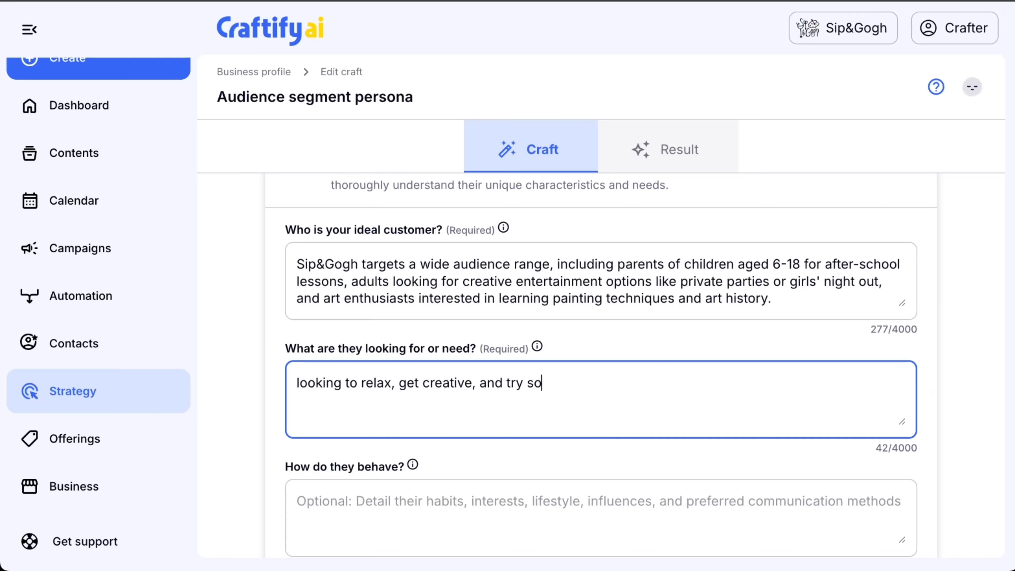
{"action": "type", "text": "mething new with painting"}
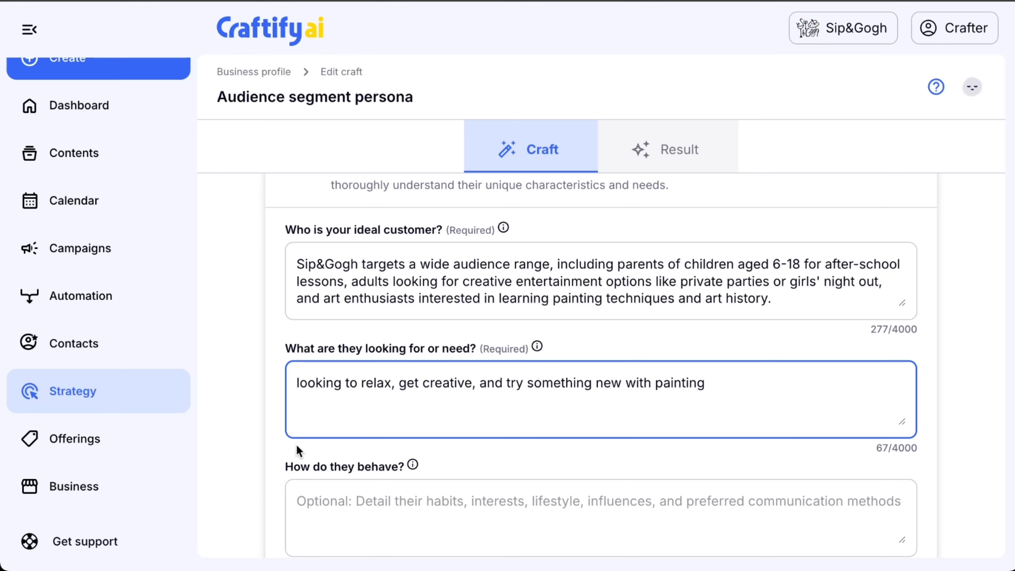
Step: Leave the optional audience behavior description empty and generate the audience segment persona
{"action": "scroll", "coordinate": [296, 444], "scroll_direction": "down", "scroll_amount": 3}
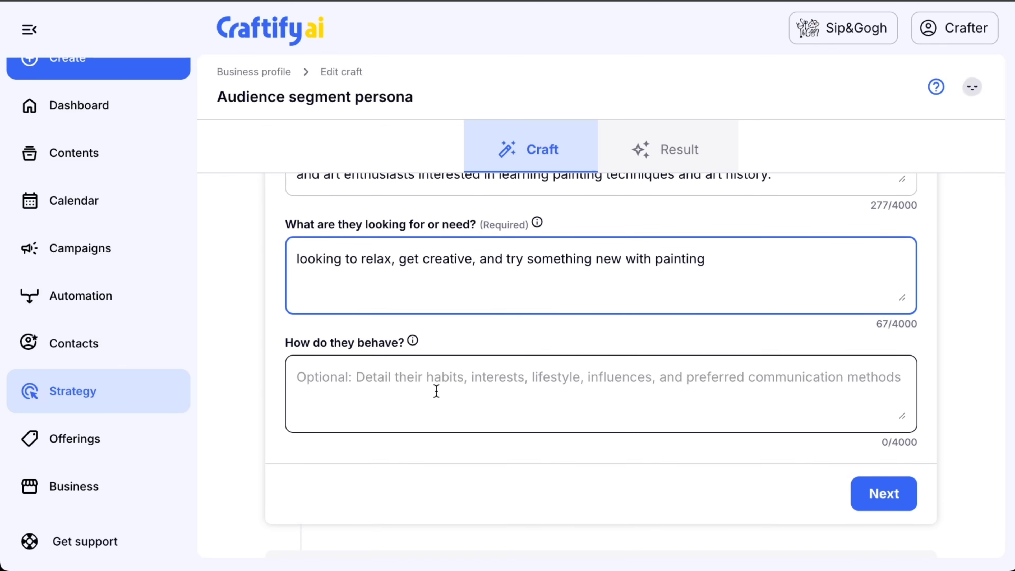
{"action": "left_click", "coordinate": [616, 393]}
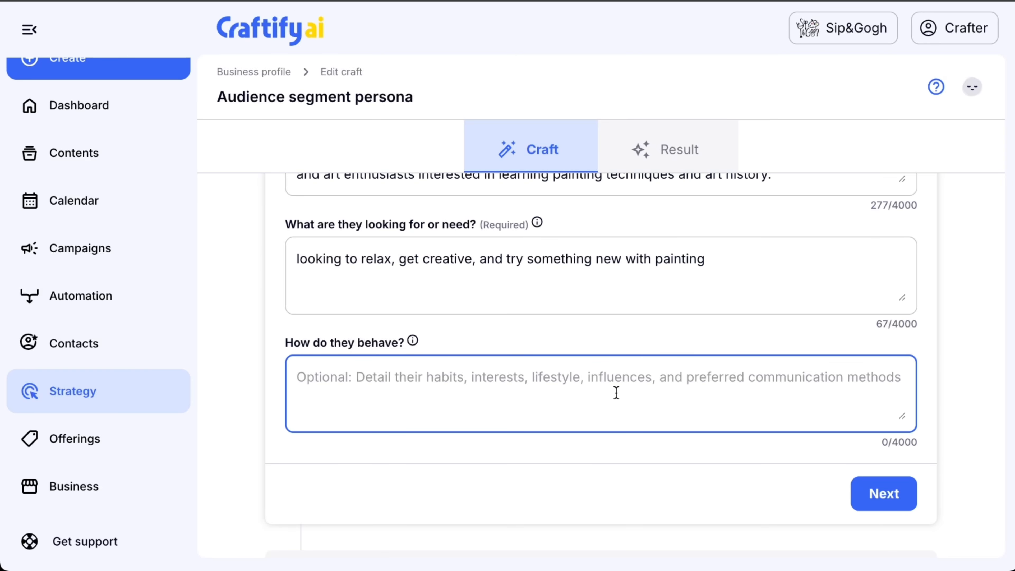
{"action": "scroll", "coordinate": [768, 447], "scroll_direction": "down", "scroll_amount": 1}
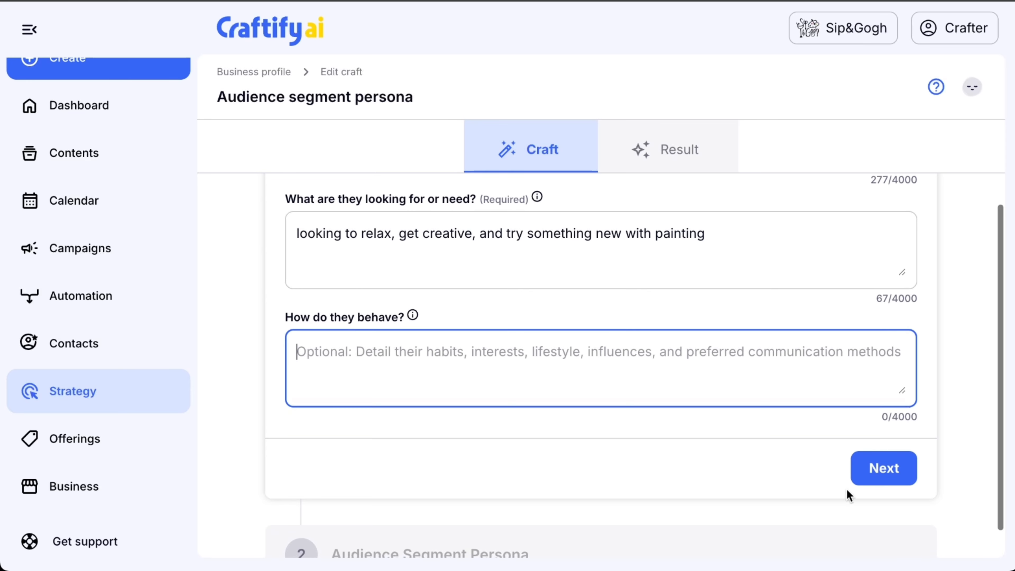
{"action": "left_click", "coordinate": [873, 482]}
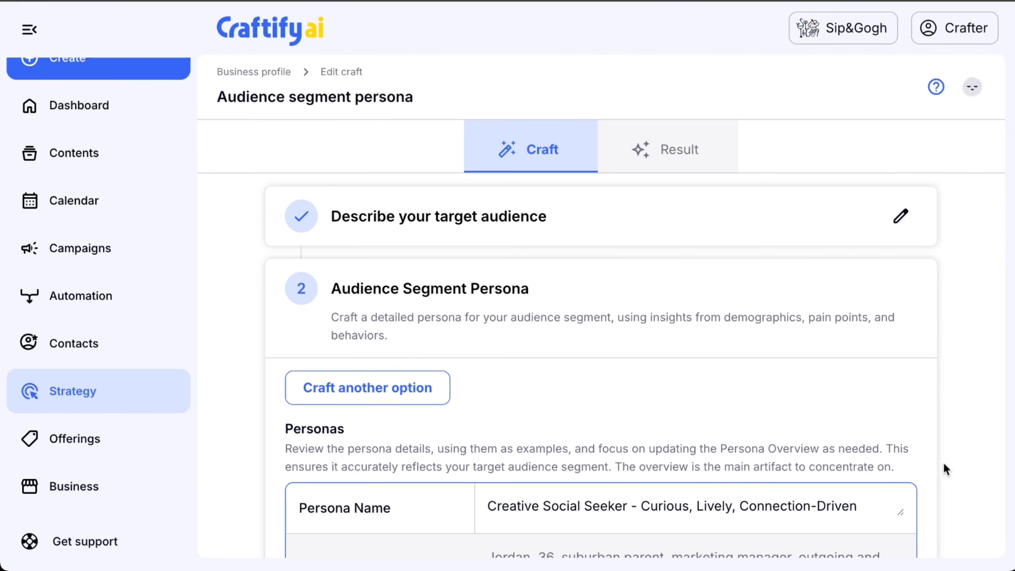
Step: Review the generated persona's details and overview, keep it selected, and finish the persona craft
{"action": "scroll", "coordinate": [733, 448], "scroll_direction": "down", "scroll_amount": 3}
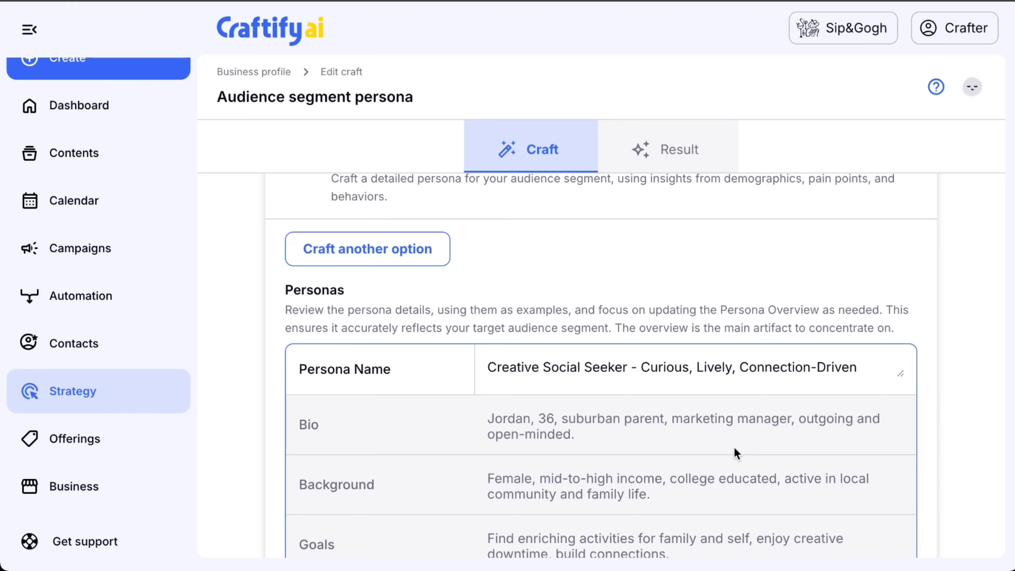
{"action": "scroll", "coordinate": [734, 448], "scroll_direction": "down", "scroll_amount": 2}
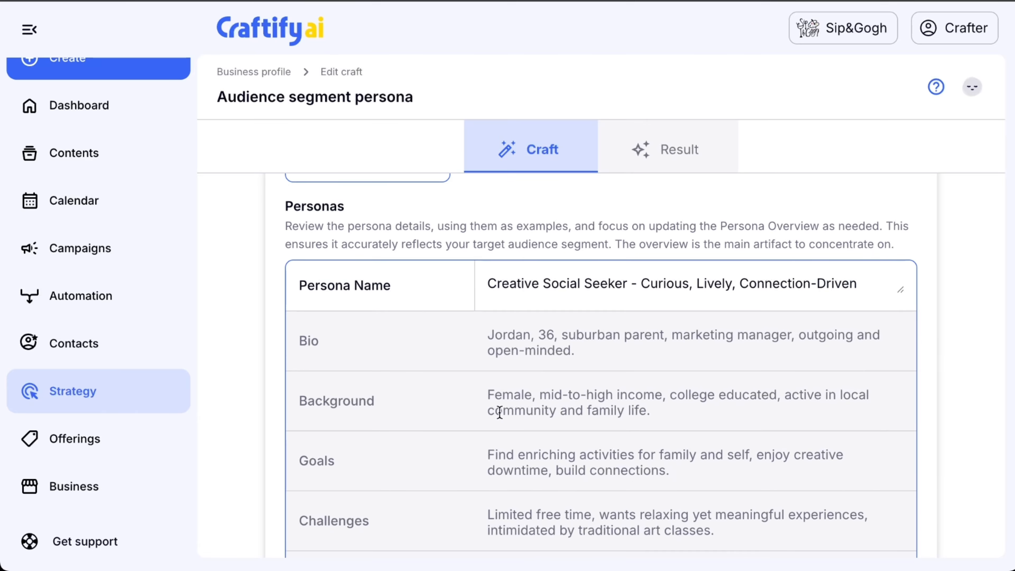
{"action": "scroll", "coordinate": [650, 422], "scroll_direction": "down", "scroll_amount": 3}
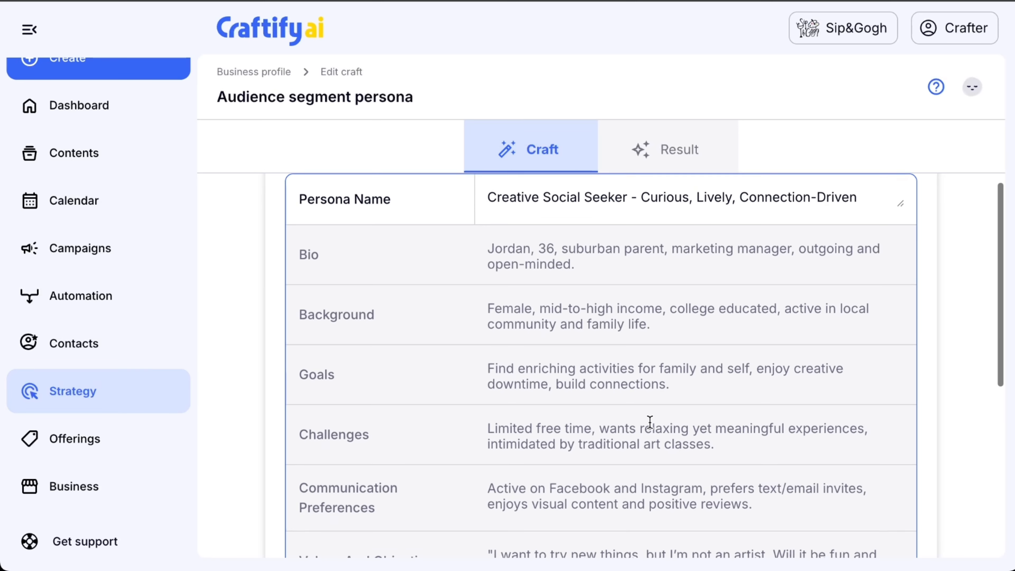
{"action": "scroll", "coordinate": [649, 423], "scroll_direction": "down", "scroll_amount": 2}
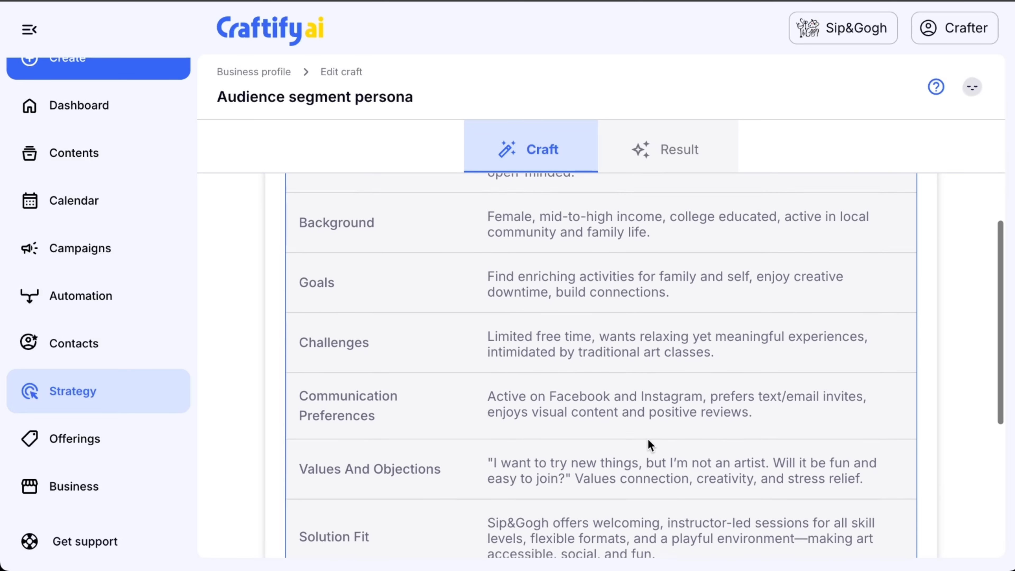
{"action": "scroll", "coordinate": [663, 388], "scroll_direction": "down", "scroll_amount": 3}
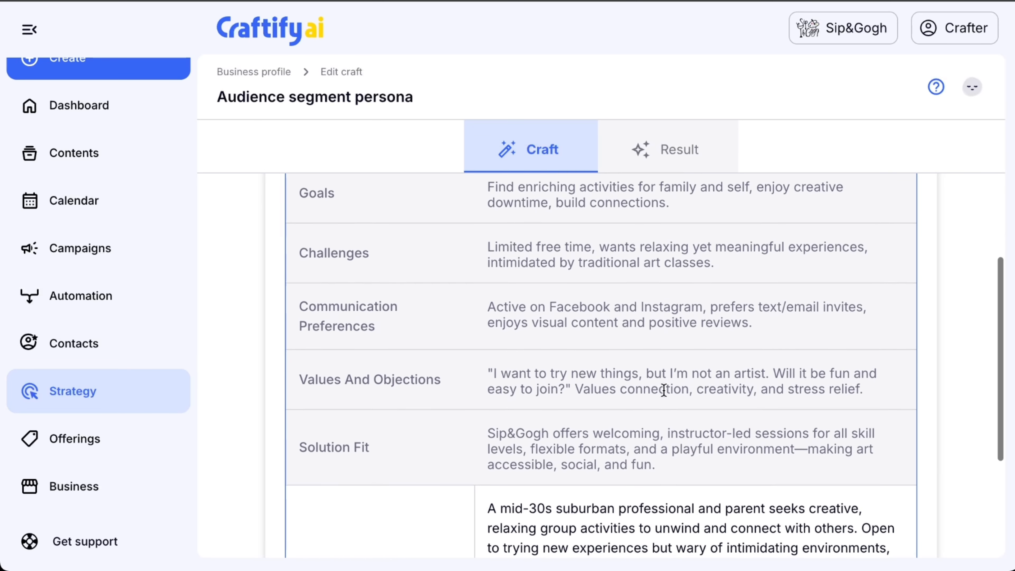
{"action": "scroll", "coordinate": [664, 390], "scroll_direction": "down", "scroll_amount": 2}
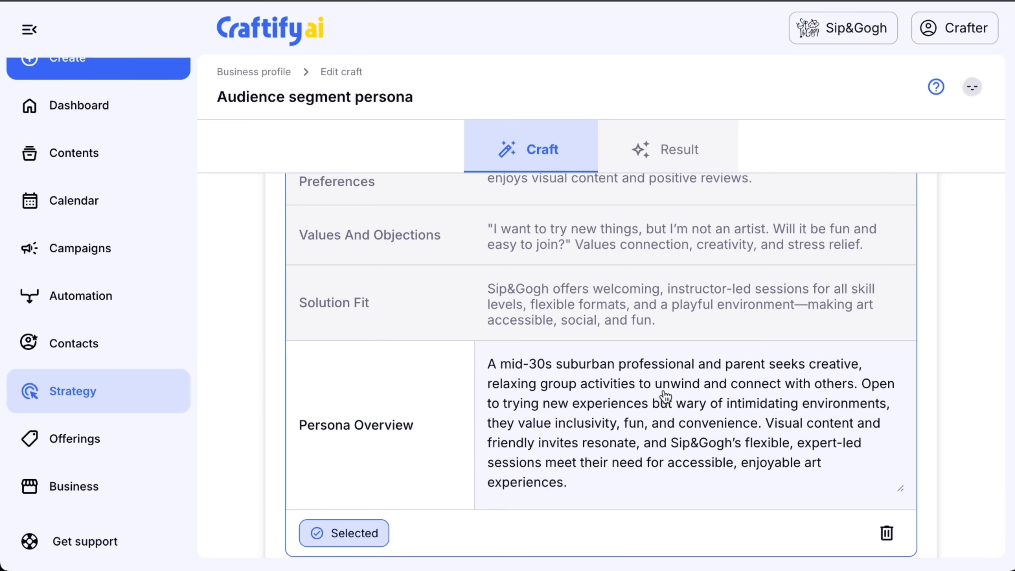
{"action": "scroll", "coordinate": [666, 397], "scroll_direction": "down", "scroll_amount": 2}
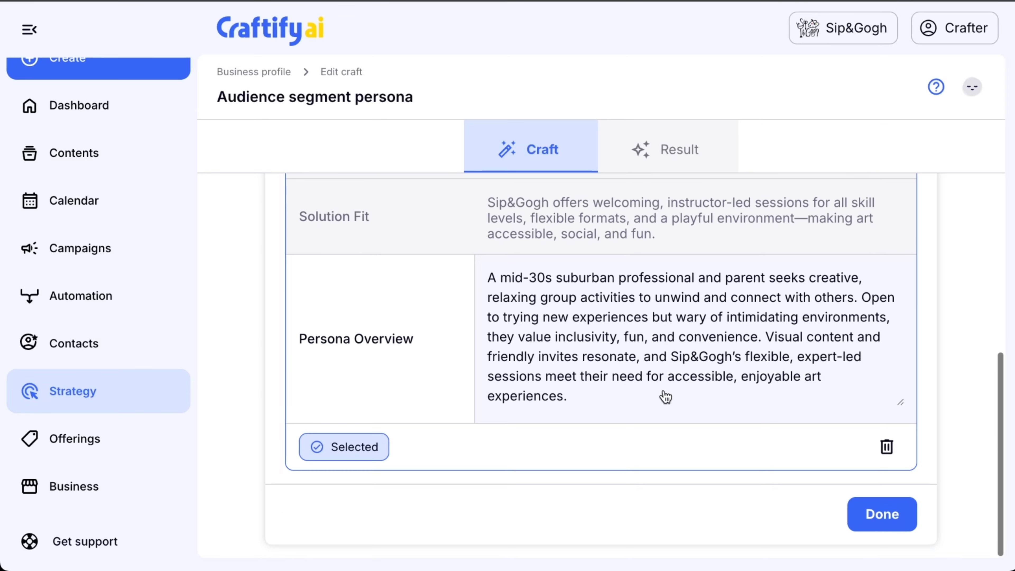
{"action": "left_click", "coordinate": [864, 527]}
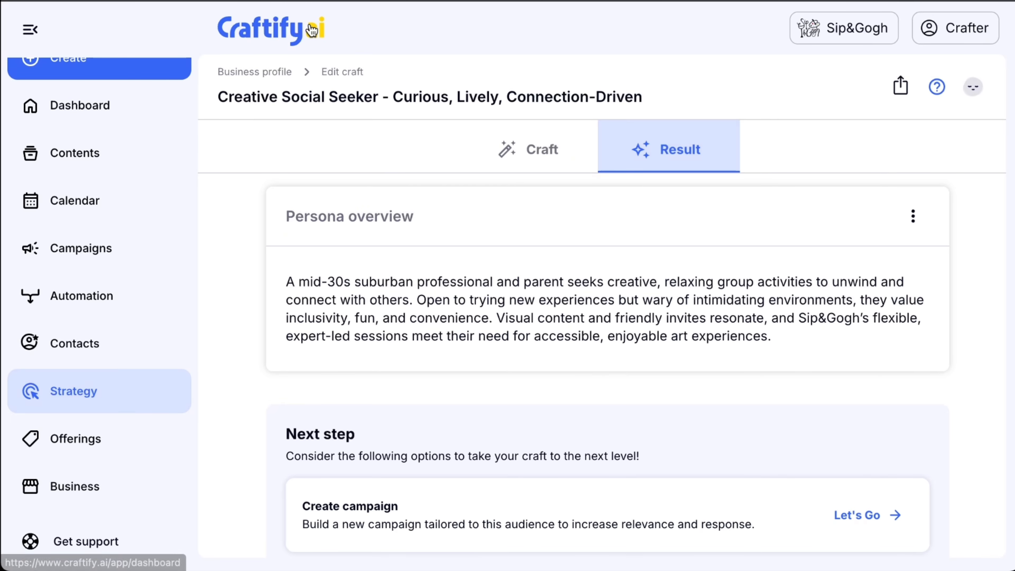
{"action": "left_click", "coordinate": [261, 73]}
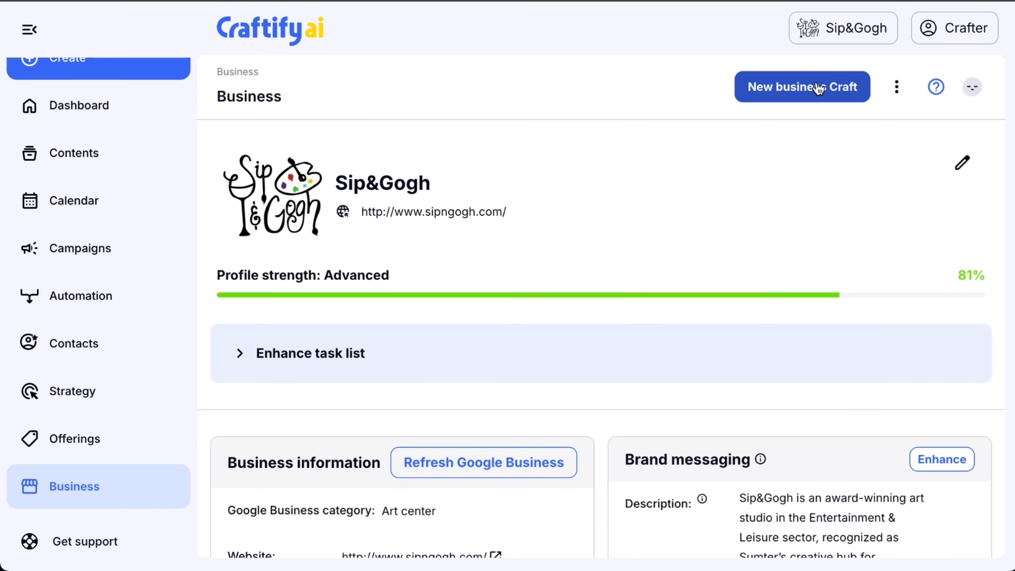
{"action": "left_click", "coordinate": [819, 89]}
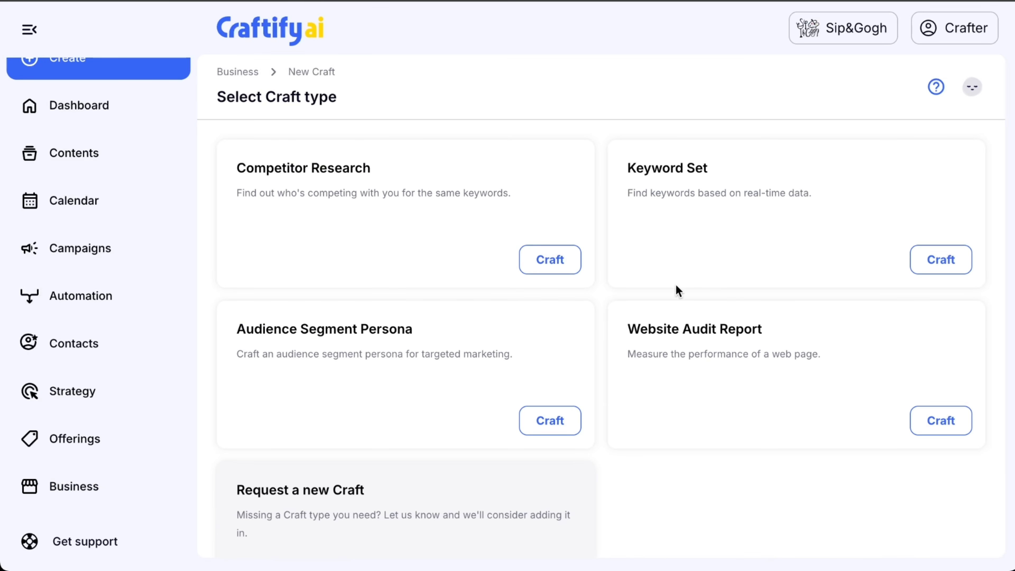
{"action": "left_click", "coordinate": [941, 420]}
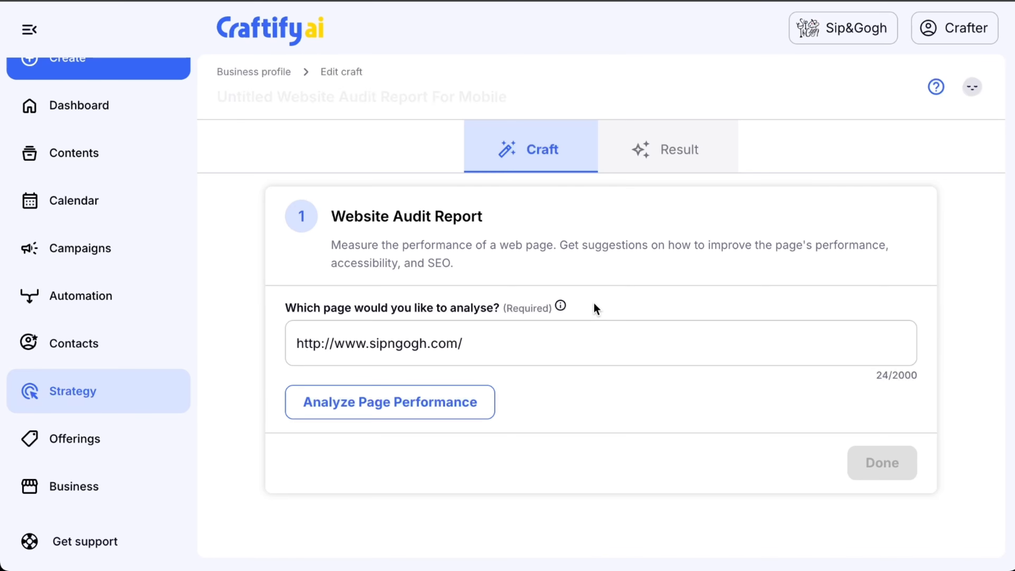
{"action": "left_click", "coordinate": [417, 406]}
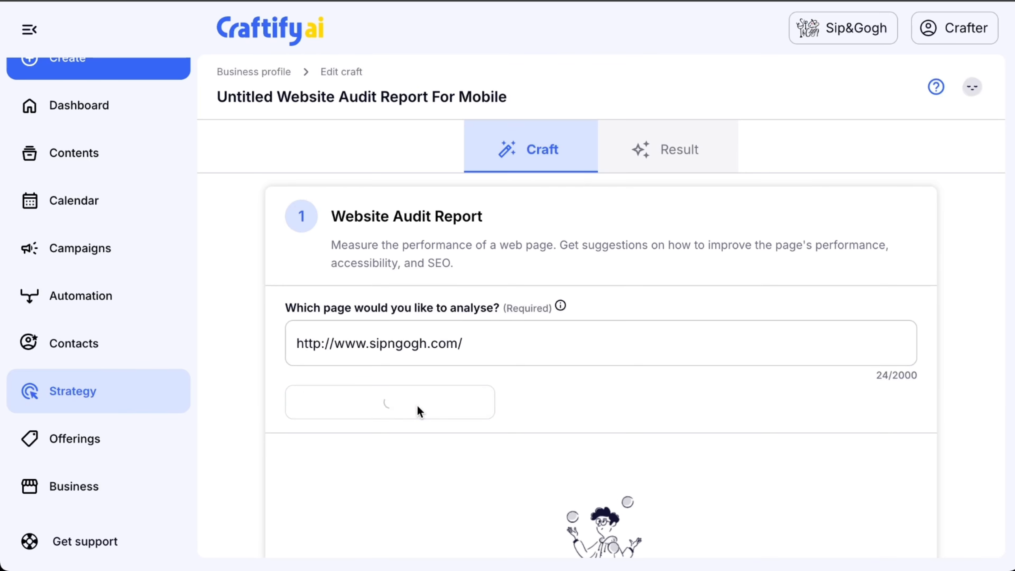
{"action": "scroll", "coordinate": [956, 455], "scroll_direction": "down", "scroll_amount": 2}
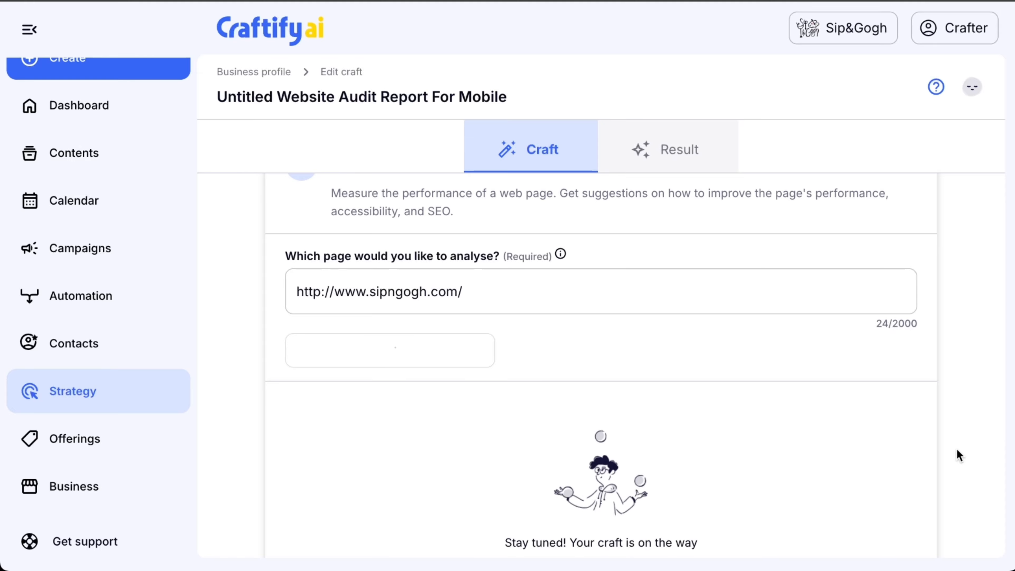
{"action": "scroll", "coordinate": [958, 455], "scroll_direction": "down", "scroll_amount": 2}
{"action": "scroll", "coordinate": [959, 455], "scroll_direction": "down", "scroll_amount": 3}
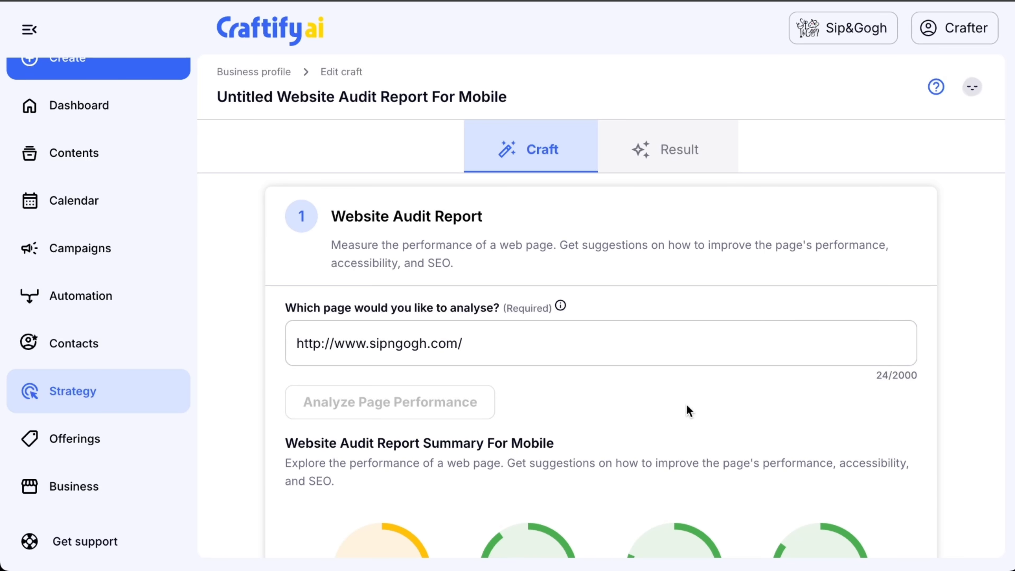
Step: Review the mobile performance, accessibility, best practices and SEO scores, and finish the website audit craft
{"action": "scroll", "coordinate": [687, 407], "scroll_direction": "down", "scroll_amount": 2}
{"action": "scroll", "coordinate": [685, 403], "scroll_direction": "down", "scroll_amount": 3}
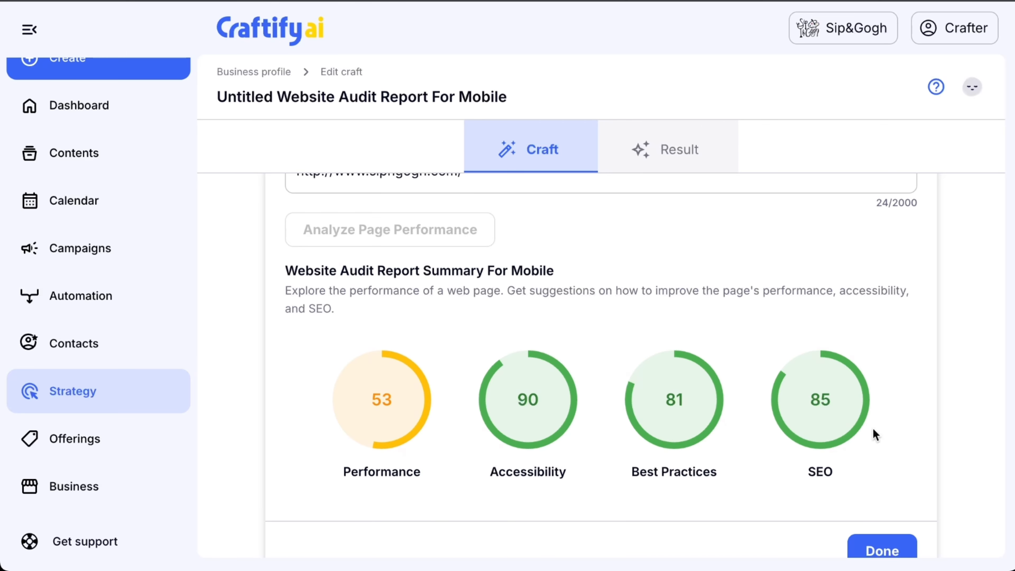
{"action": "scroll", "coordinate": [779, 449], "scroll_direction": "down", "scroll_amount": 1}
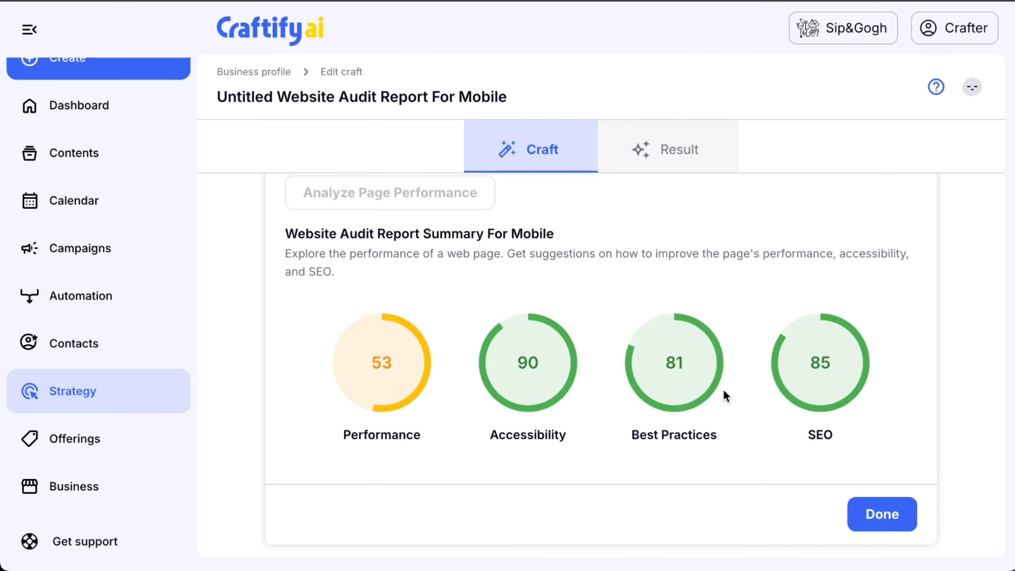
{"action": "left_click", "coordinate": [869, 506]}
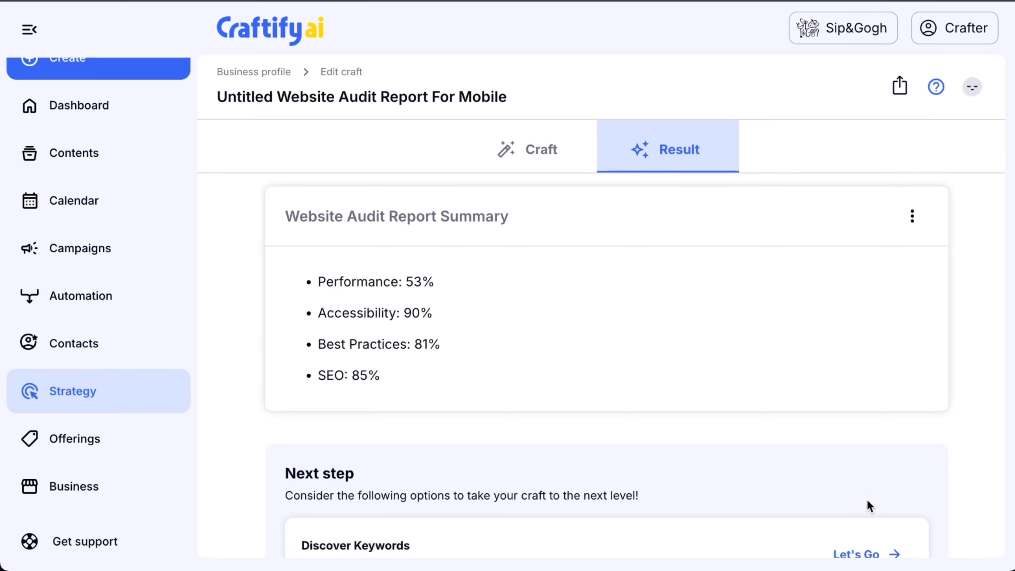
Step: Look over the finished website audit report summary and return to the business profile
{"action": "scroll", "coordinate": [748, 374], "scroll_direction": "down", "scroll_amount": 2}
{"action": "scroll", "coordinate": [749, 375], "scroll_direction": "up", "scroll_amount": 2}
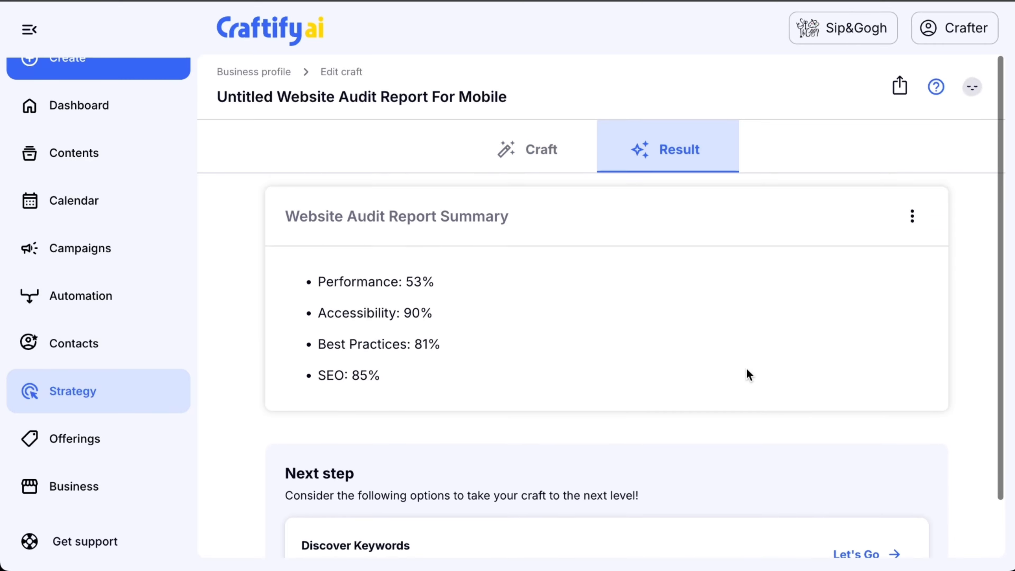
{"action": "left_click", "coordinate": [227, 73]}
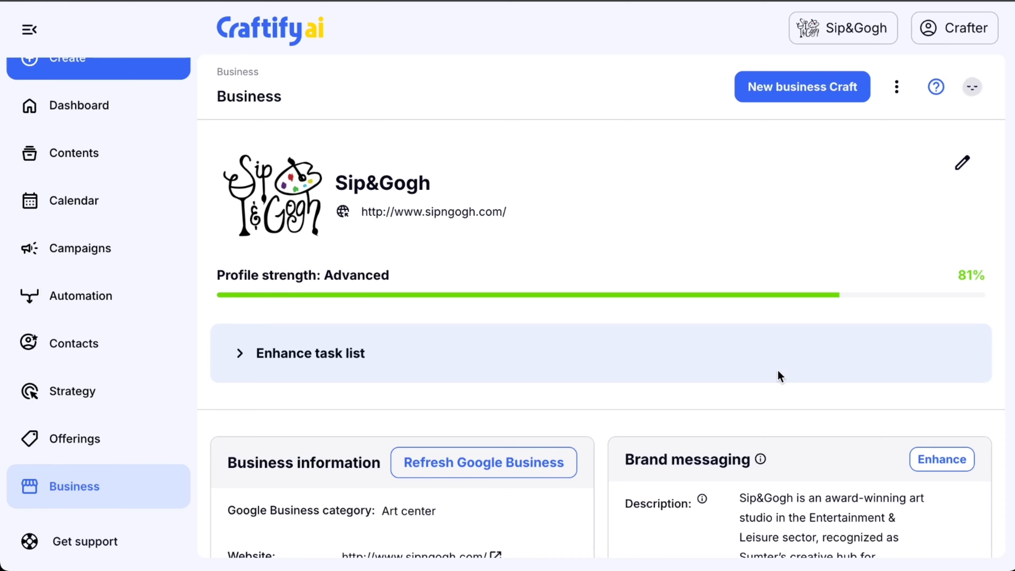
Step: Check the profile strength and business information on the business profile page
{"action": "scroll", "coordinate": [779, 376], "scroll_direction": "down", "scroll_amount": 2}
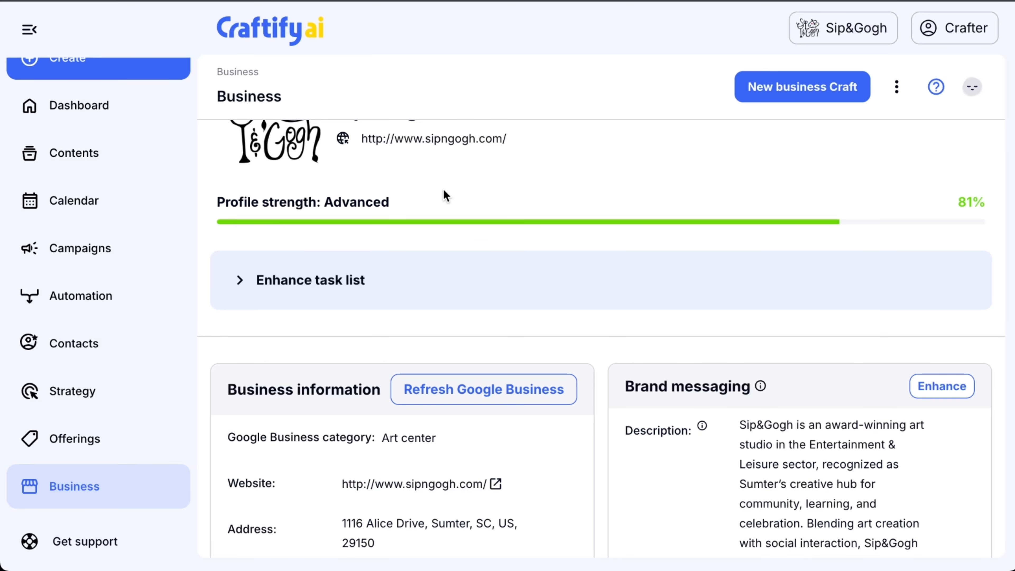
{"action": "scroll", "coordinate": [444, 195], "scroll_direction": "up", "scroll_amount": 2}
{"action": "scroll", "coordinate": [444, 195], "scroll_direction": "down", "scroll_amount": 1}
{"action": "scroll", "coordinate": [444, 195], "scroll_direction": "down", "scroll_amount": 1}
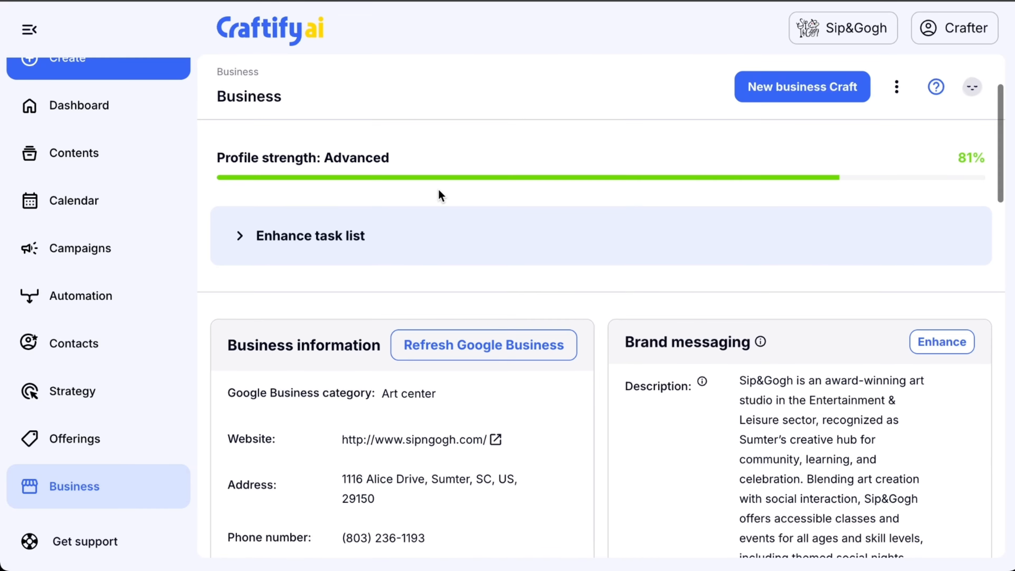
Step: Expand the Enhance task list and review its tasks along with the business information and brand messaging sections
{"action": "left_click", "coordinate": [241, 237]}
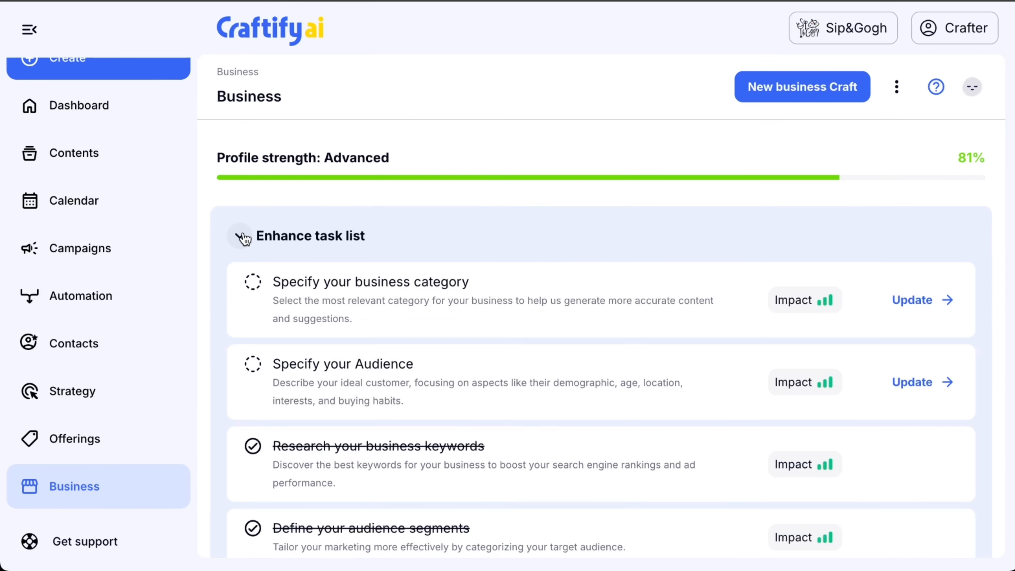
{"action": "scroll", "coordinate": [648, 338], "scroll_direction": "down", "scroll_amount": 1}
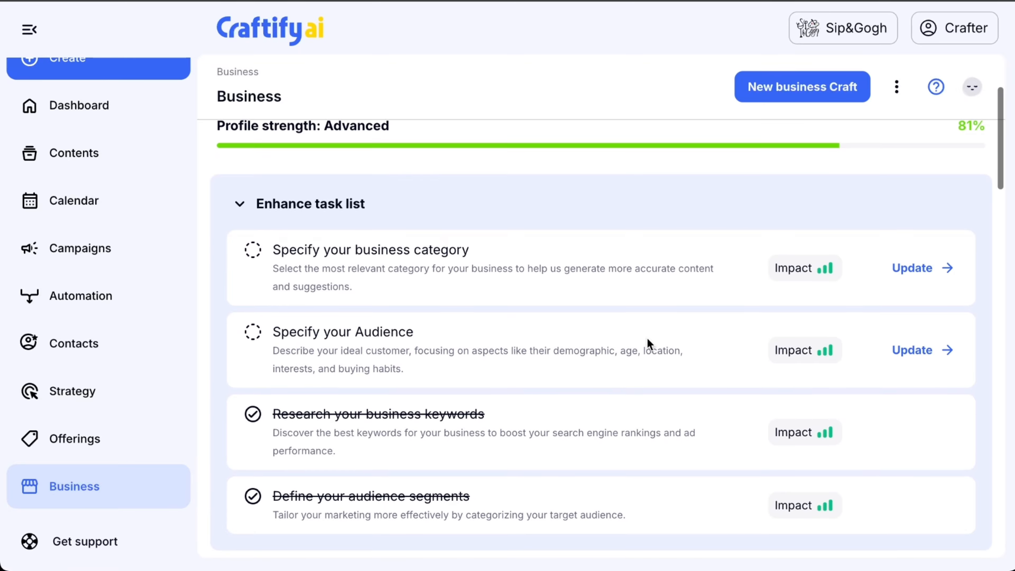
{"action": "scroll", "coordinate": [647, 340], "scroll_direction": "down", "scroll_amount": 2}
{"action": "scroll", "coordinate": [648, 344], "scroll_direction": "down", "scroll_amount": 1}
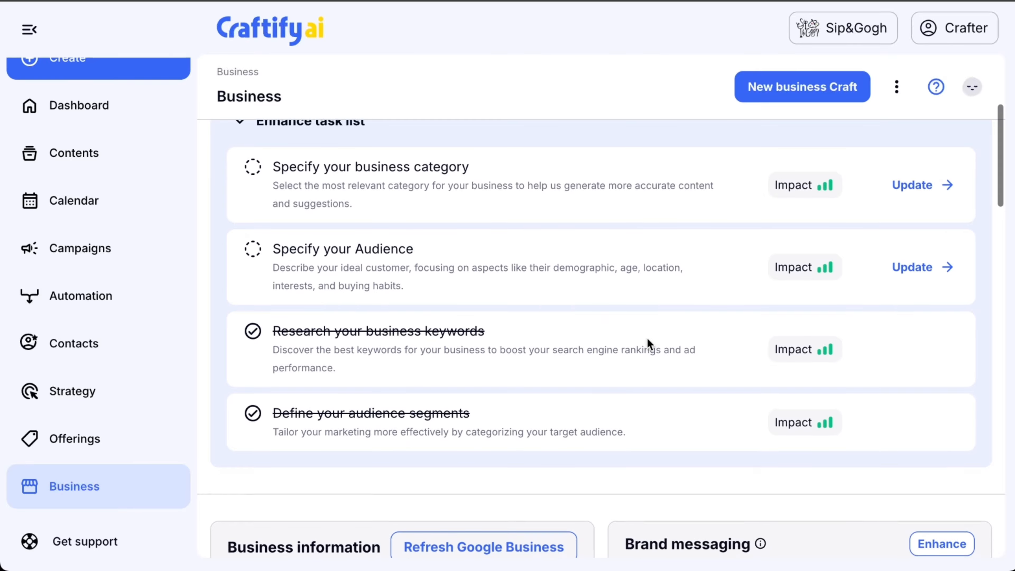
{"action": "scroll", "coordinate": [648, 340], "scroll_direction": "down", "scroll_amount": 6}
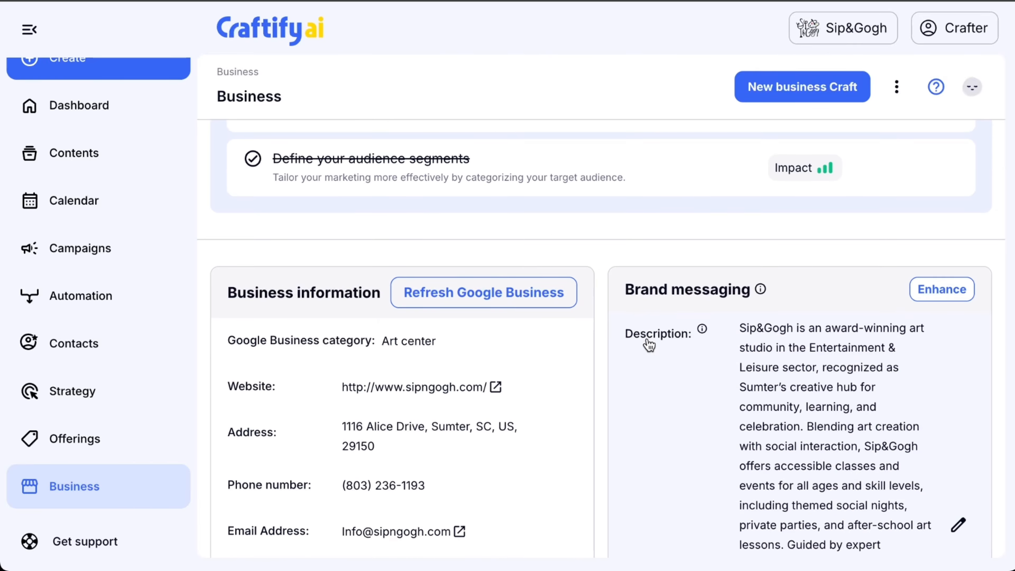
{"action": "scroll", "coordinate": [666, 379], "scroll_direction": "down", "scroll_amount": 2}
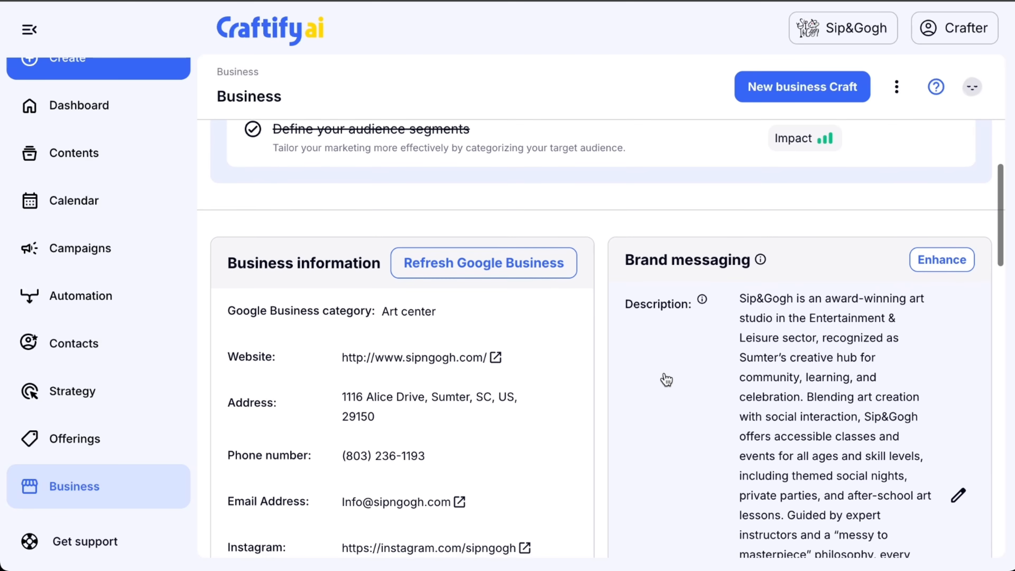
{"action": "scroll", "coordinate": [666, 379], "scroll_direction": "down", "scroll_amount": 2}
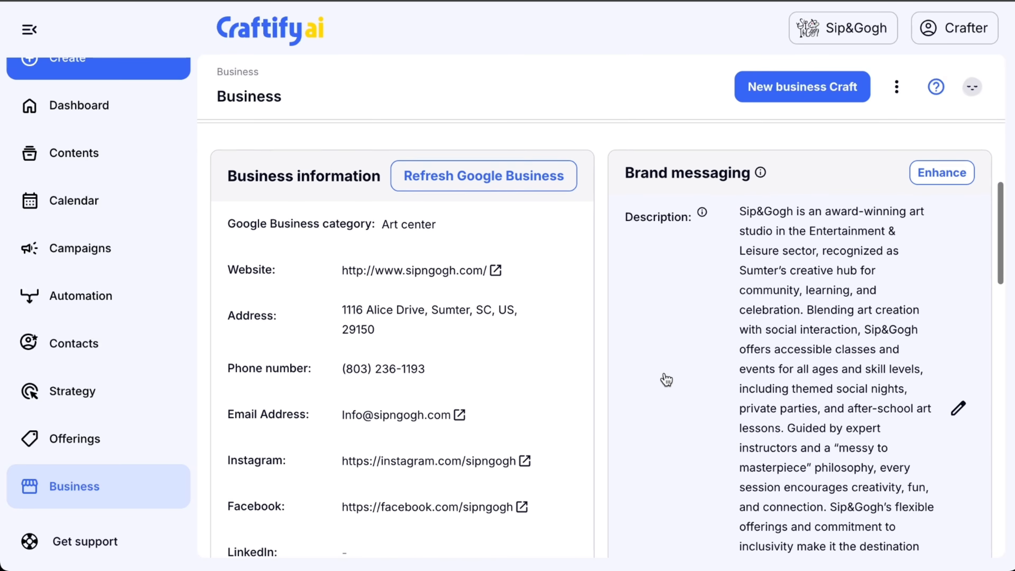
{"action": "scroll", "coordinate": [666, 379], "scroll_direction": "up", "scroll_amount": 10}
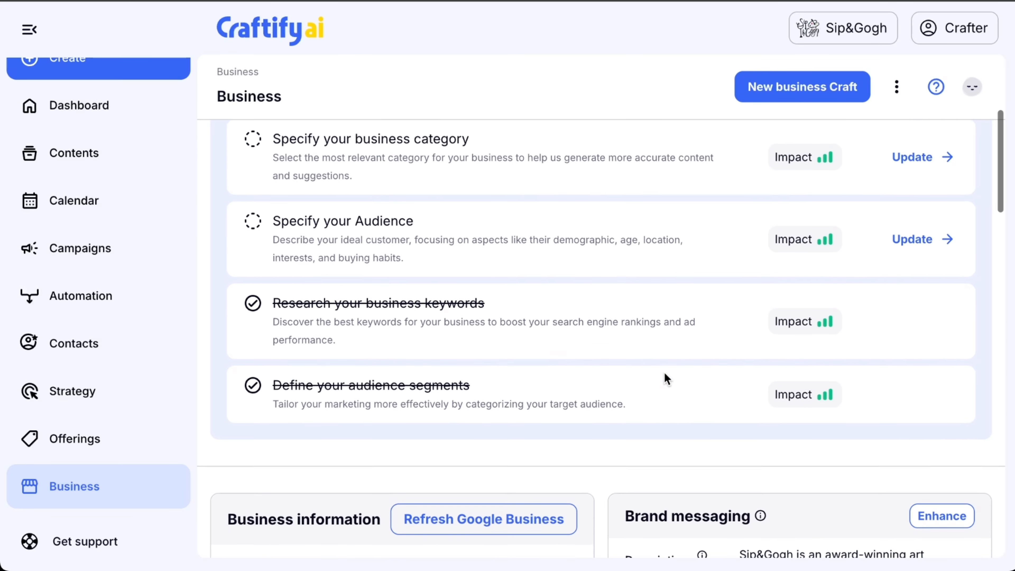